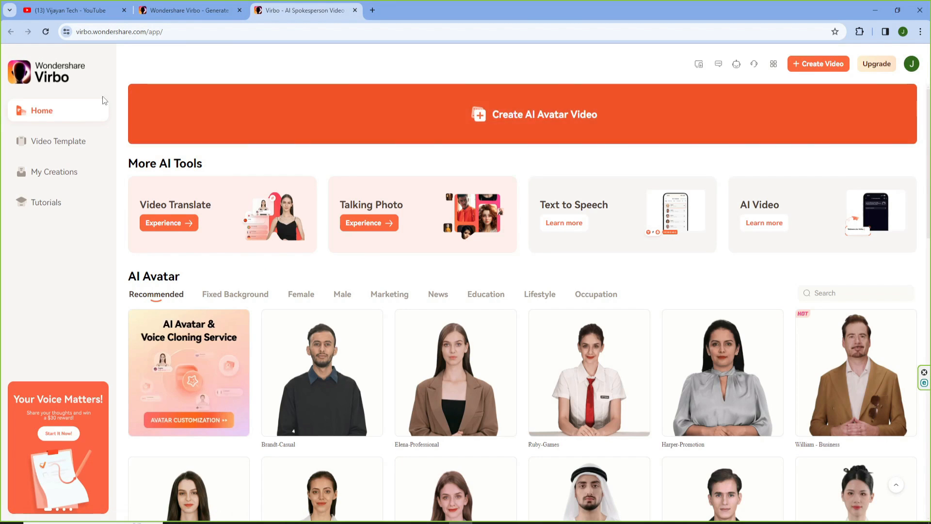
Step: Browse the full gallery of recommended AI avatars to examine the available characters
scroll(588, 296, "down", 3)
scroll(589, 295, "down", 7)
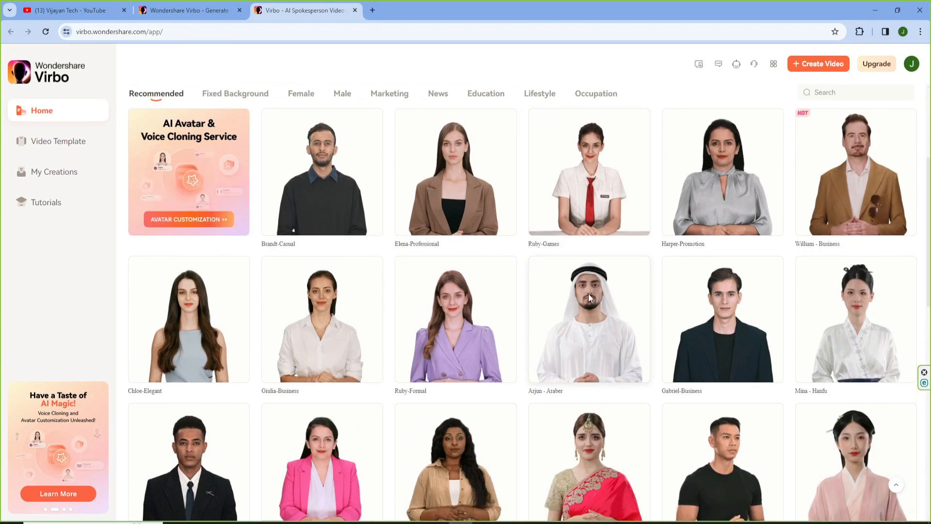
scroll(589, 296, "down", 2)
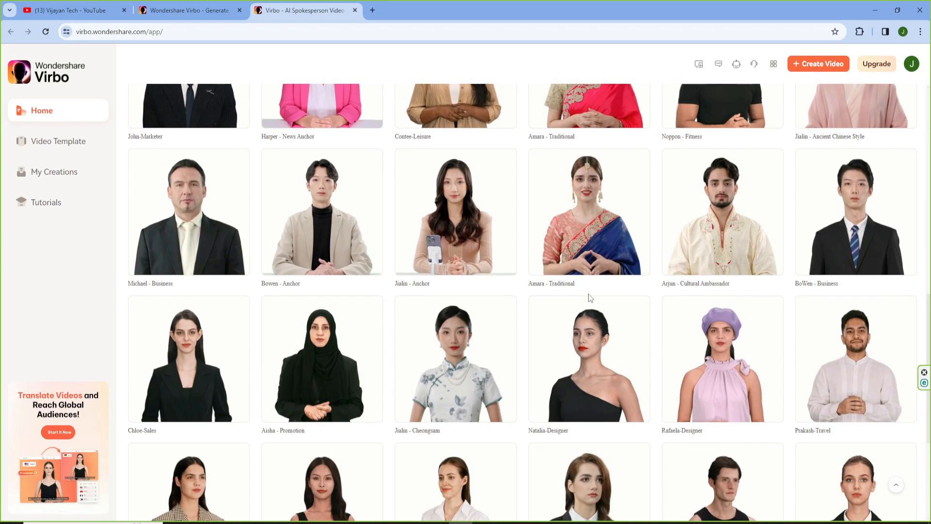
scroll(590, 297, "down", 4)
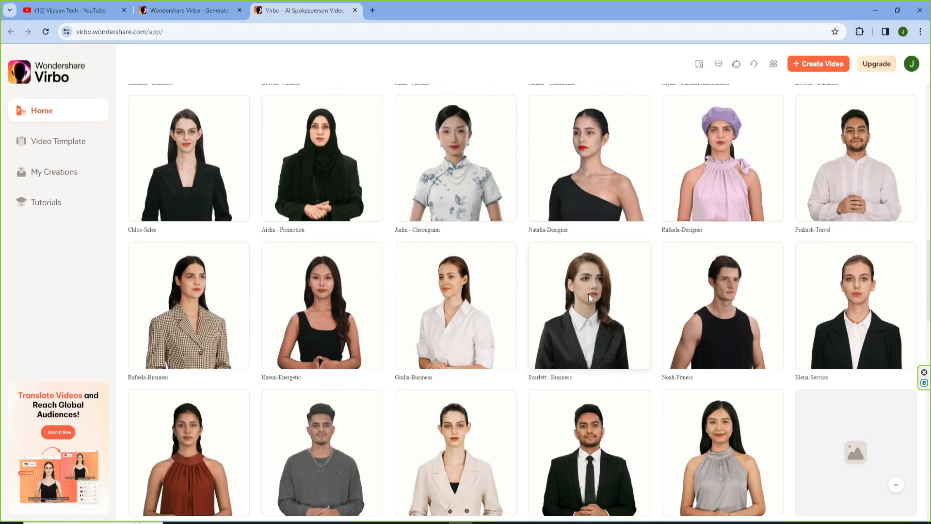
scroll(590, 297, "down", 8)
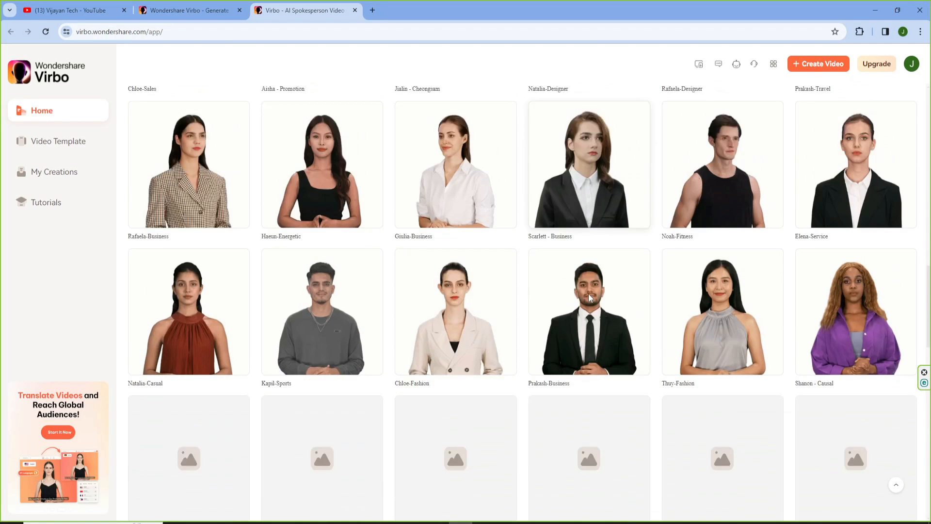
scroll(590, 297, "down", 4)
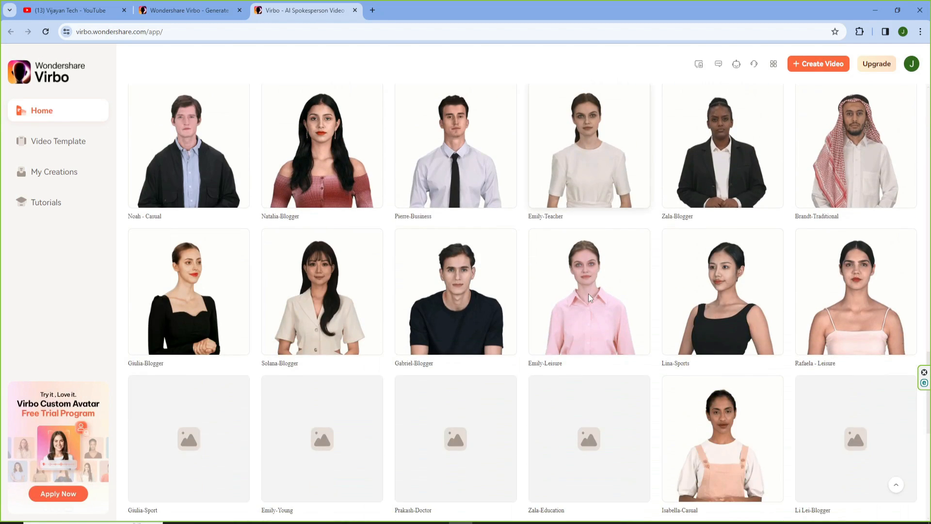
scroll(590, 297, "down", 2)
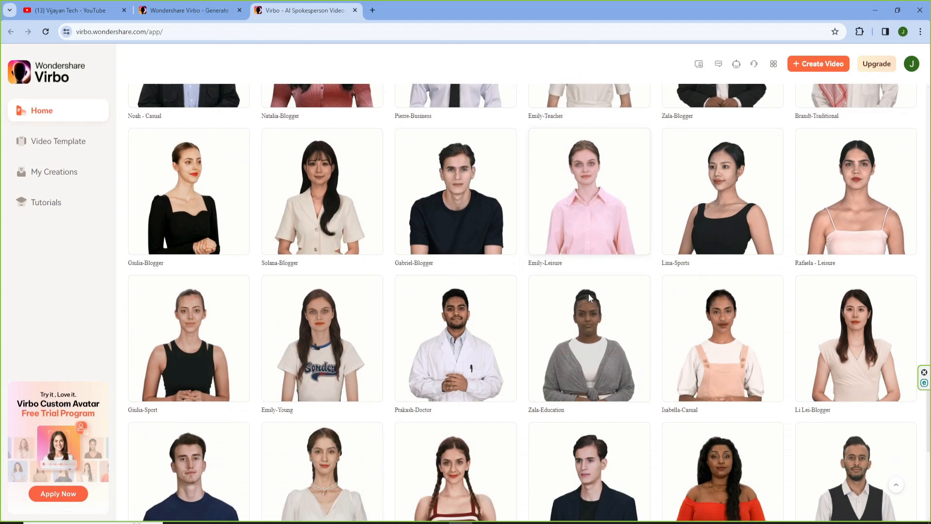
scroll(590, 297, "down", 5)
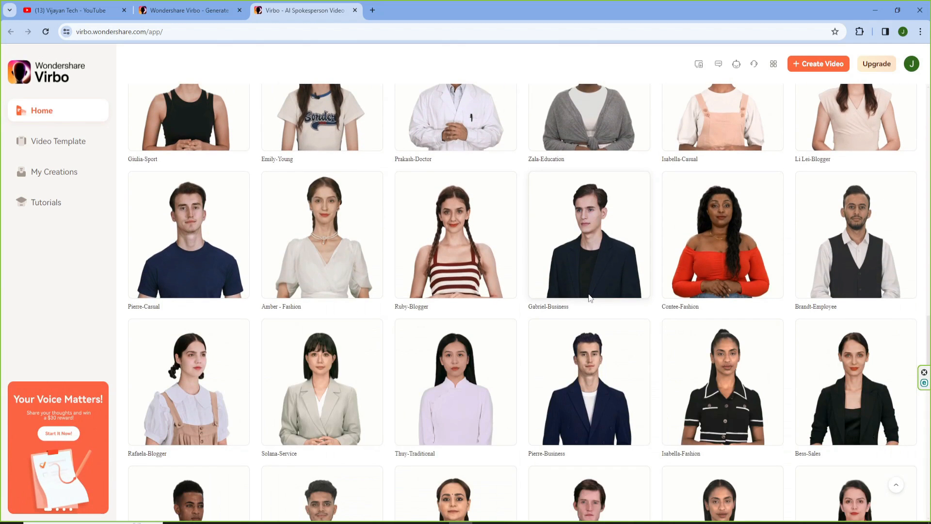
scroll(590, 297, "down", 5)
scroll(590, 297, "down", 5)
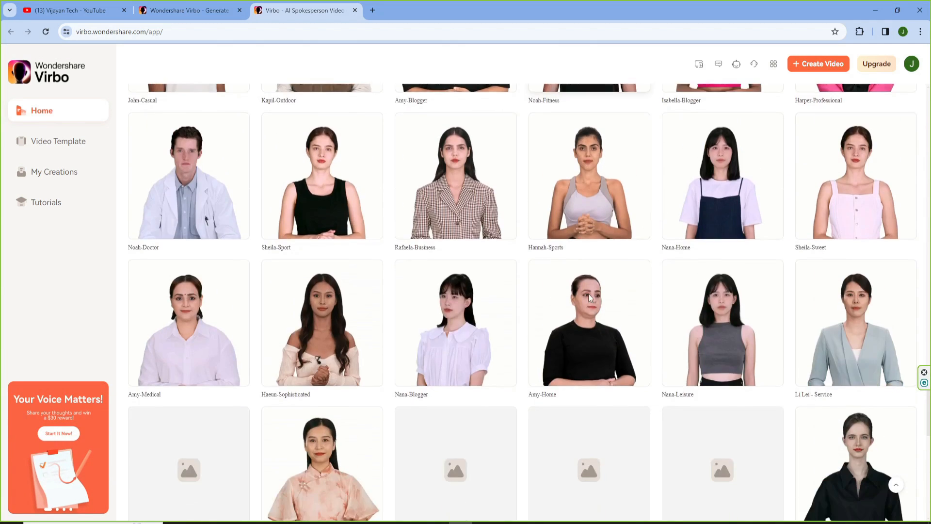
scroll(589, 293, "down", 4)
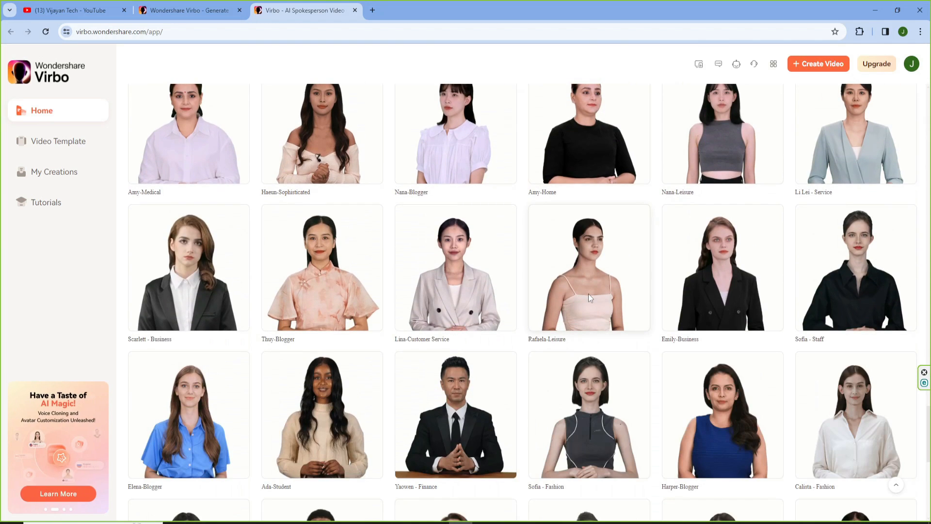
scroll(588, 294, "down", 4)
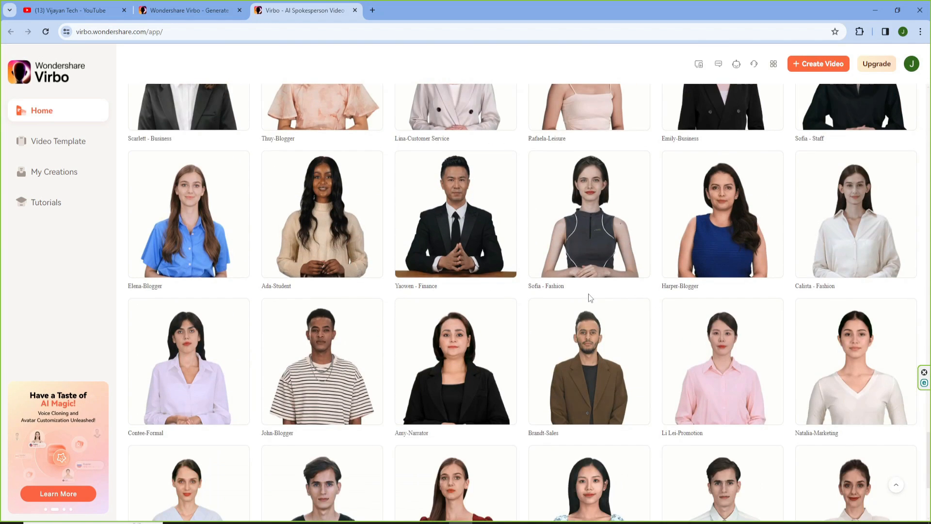
scroll(589, 293, "down", 4)
scroll(588, 293, "down", 4)
scroll(588, 292, "up", 4)
scroll(588, 293, "down", 11)
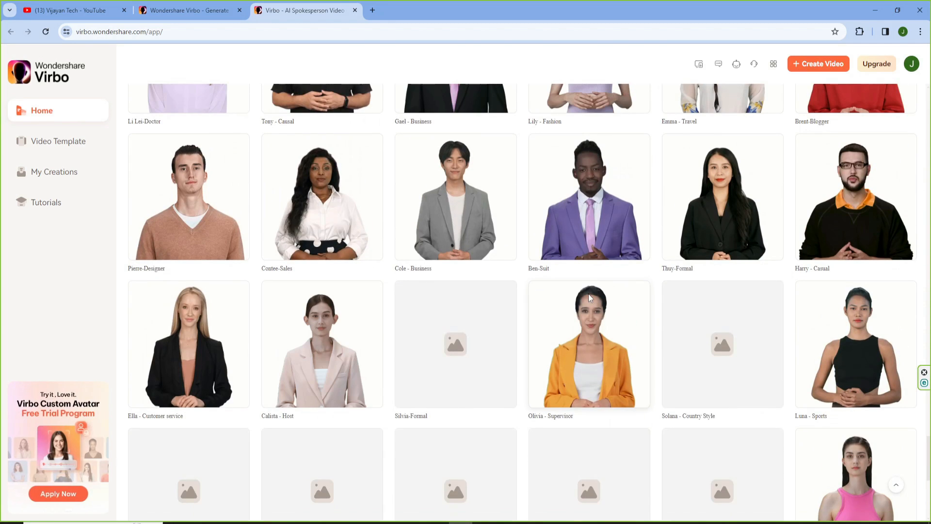
scroll(588, 293, "down", 6)
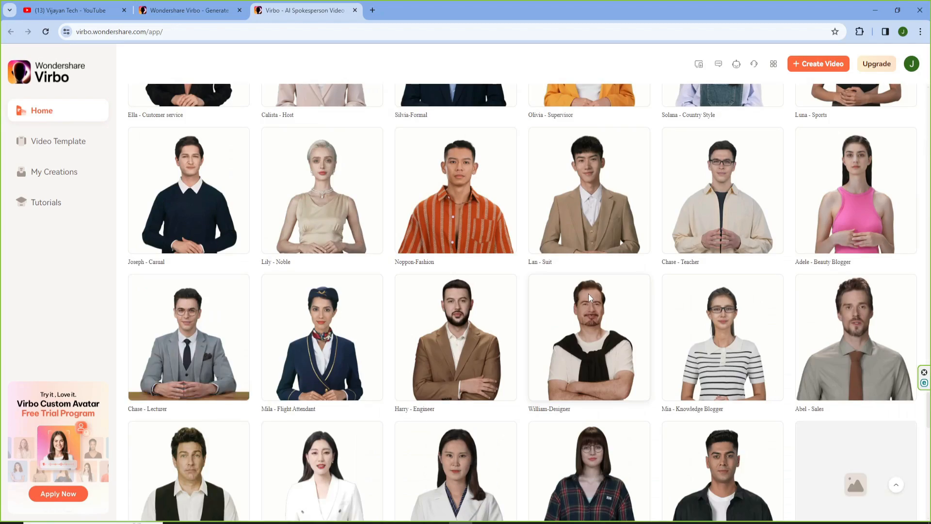
scroll(588, 292, "down", 7)
scroll(589, 293, "up", 13)
scroll(588, 293, "down", 20)
Step: Filter the AI avatars by the Occupation category and look through its characters
scroll(589, 293, "up", 20)
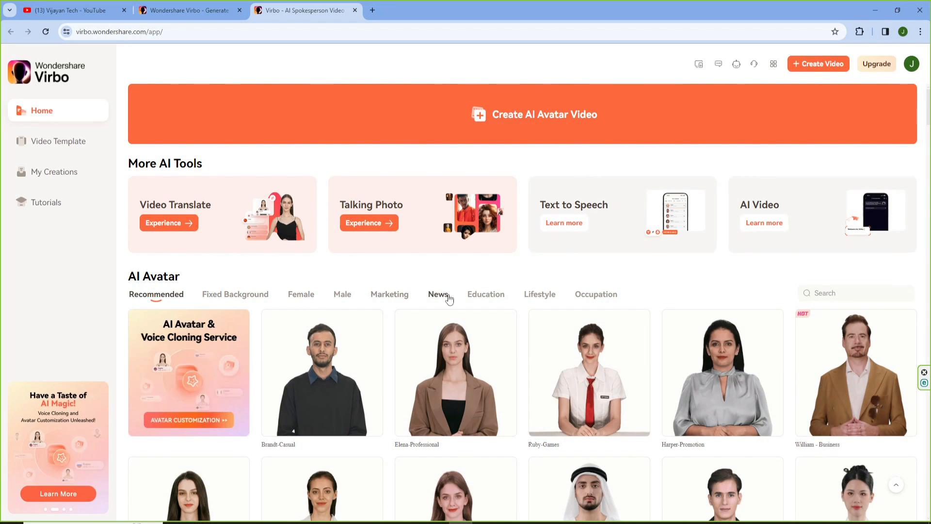
left_click(594, 299)
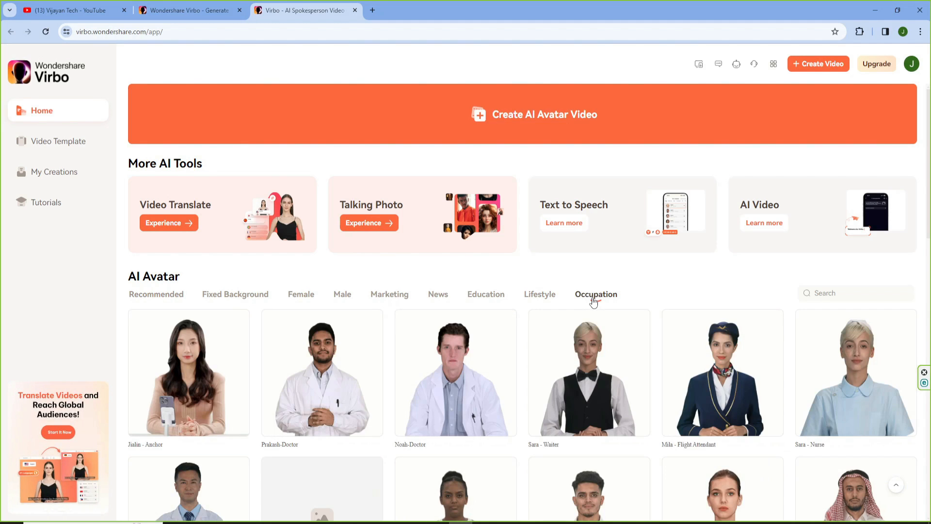
scroll(609, 329, "down", 8)
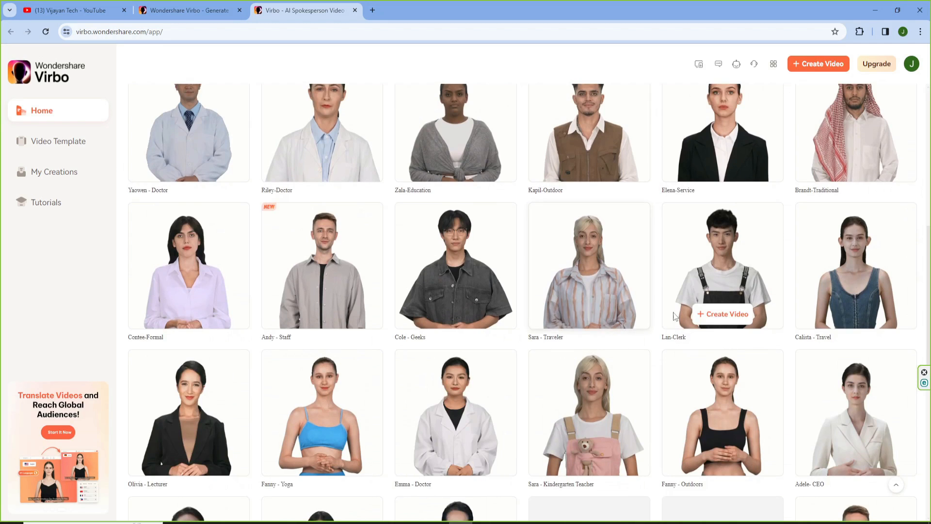
scroll(669, 318, "down", 7)
scroll(673, 316, "down", 4)
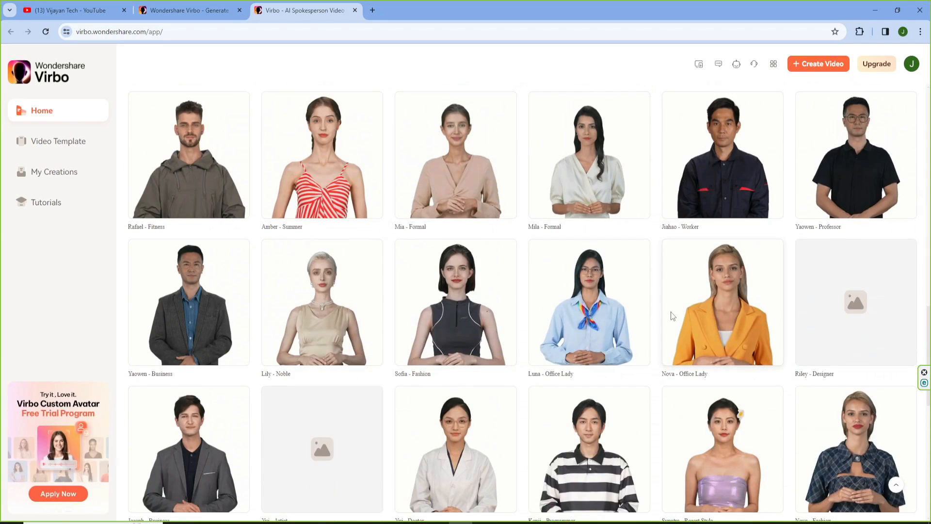
scroll(672, 316, "down", 5)
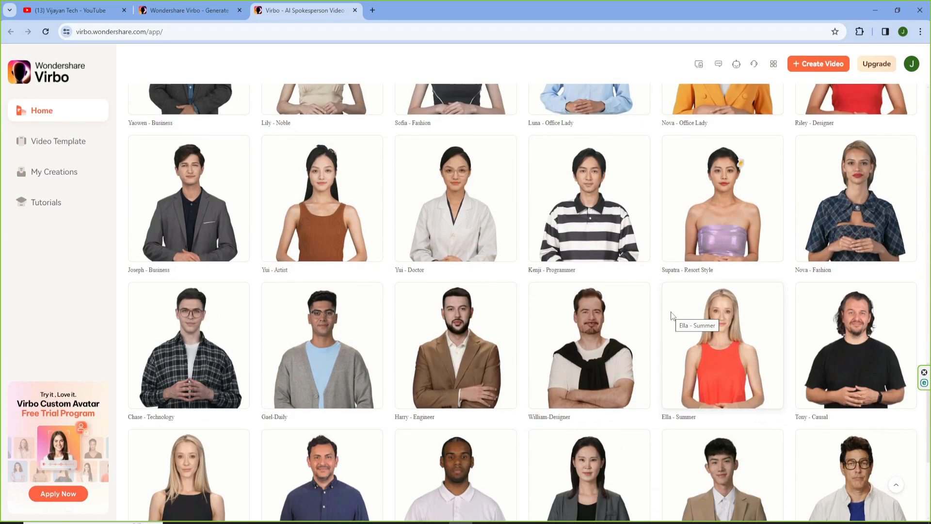
scroll(672, 316, "down", 2)
Step: Show the Lifestyle avatars and look through them to the end of the list
scroll(673, 316, "up", 20)
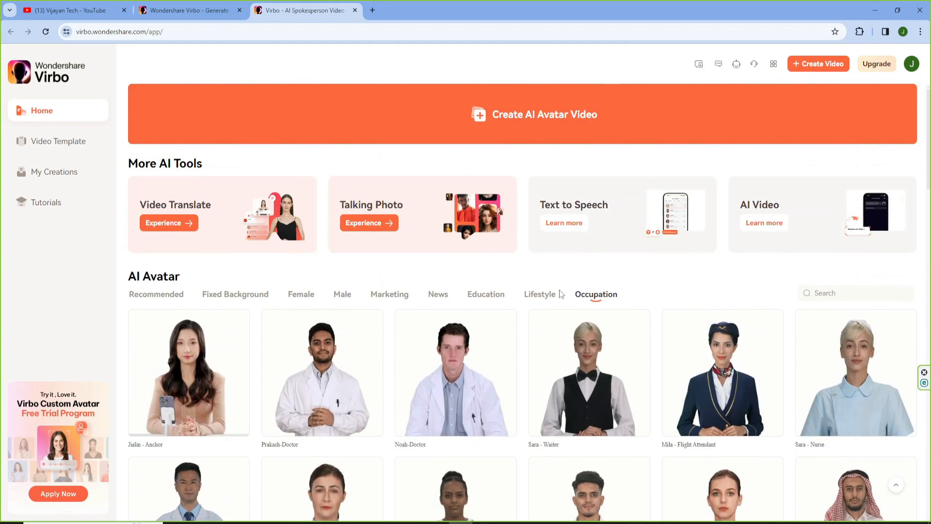
left_click(542, 295)
scroll(544, 306, "down", 5)
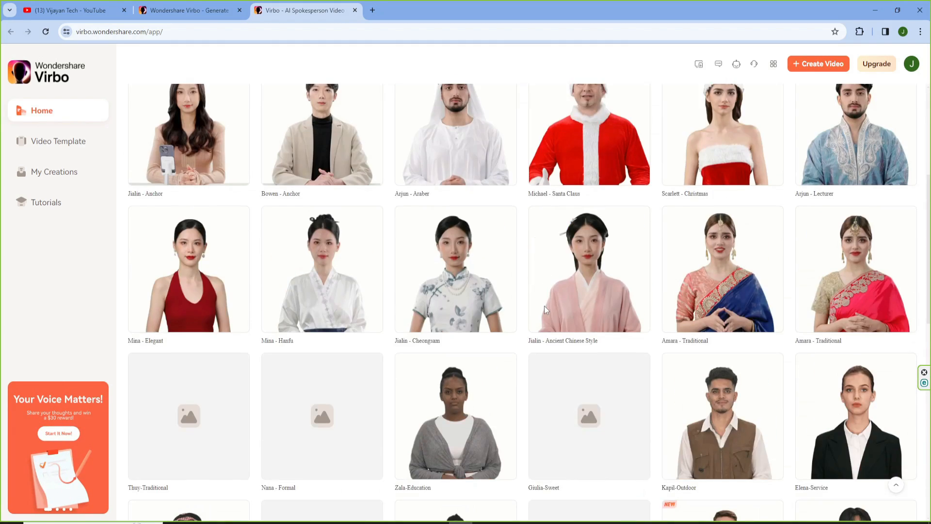
scroll(544, 306, "down", 10)
scroll(545, 312, "down", 20)
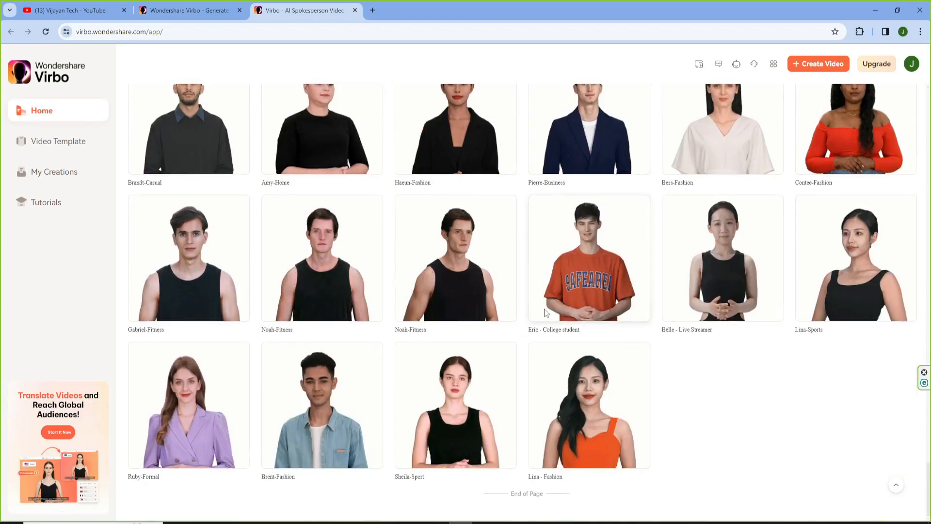
Step: Display the avatars in the Education category and review the characters offered
scroll(545, 312, "up", 20)
left_click(493, 293)
scroll(493, 291, "down", 6)
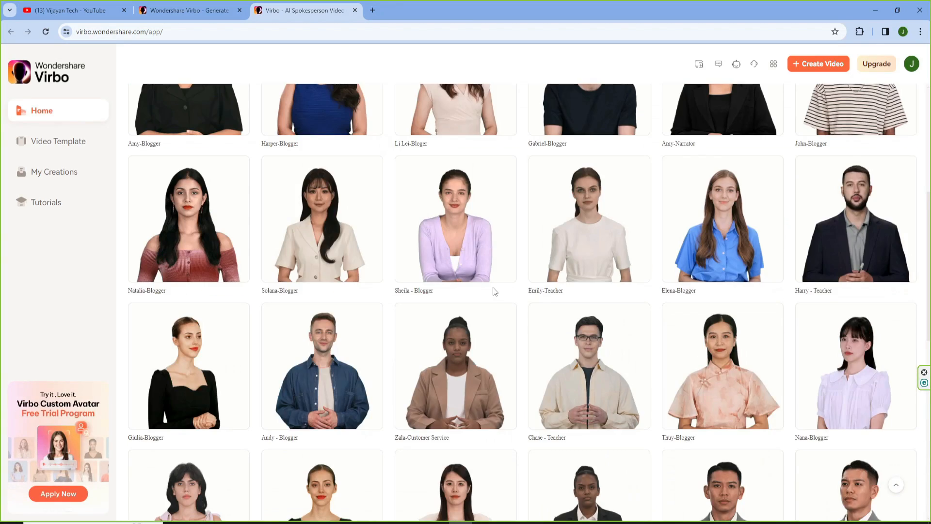
scroll(493, 291, "down", 7)
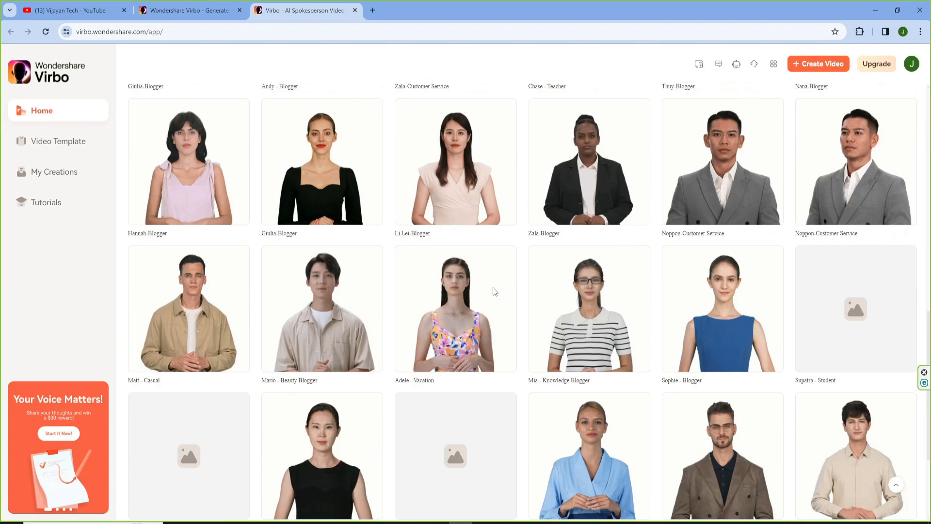
Step: View the News, Marketing and Male avatar categories one after another
scroll(493, 292, "up", 13)
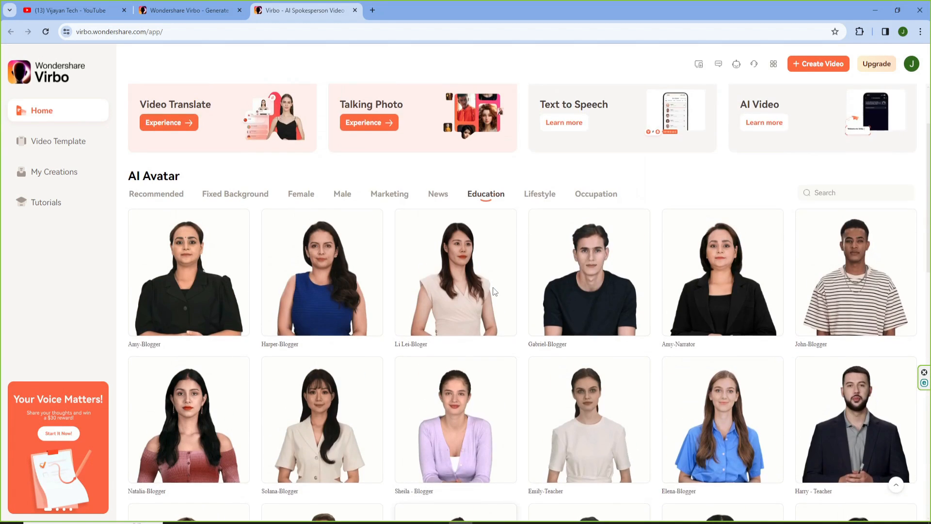
scroll(494, 291, "up", 2)
left_click(436, 294)
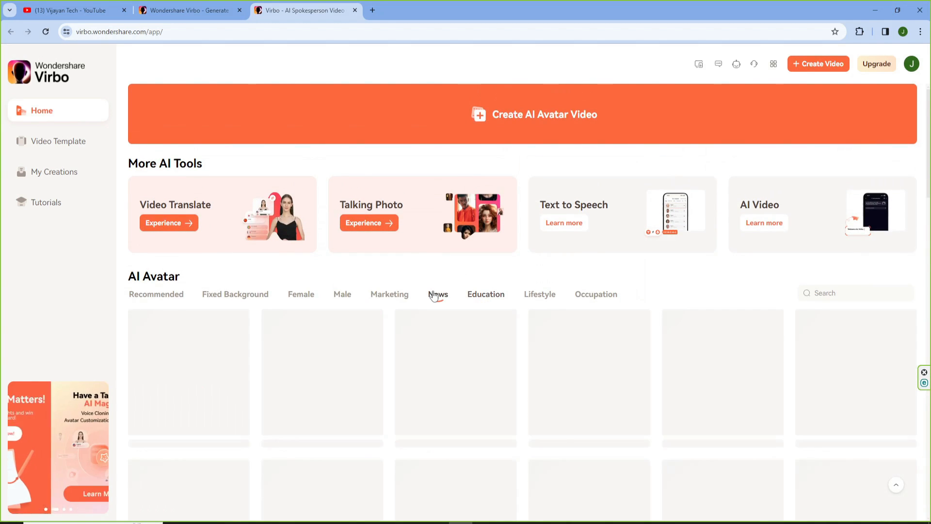
left_click(381, 297)
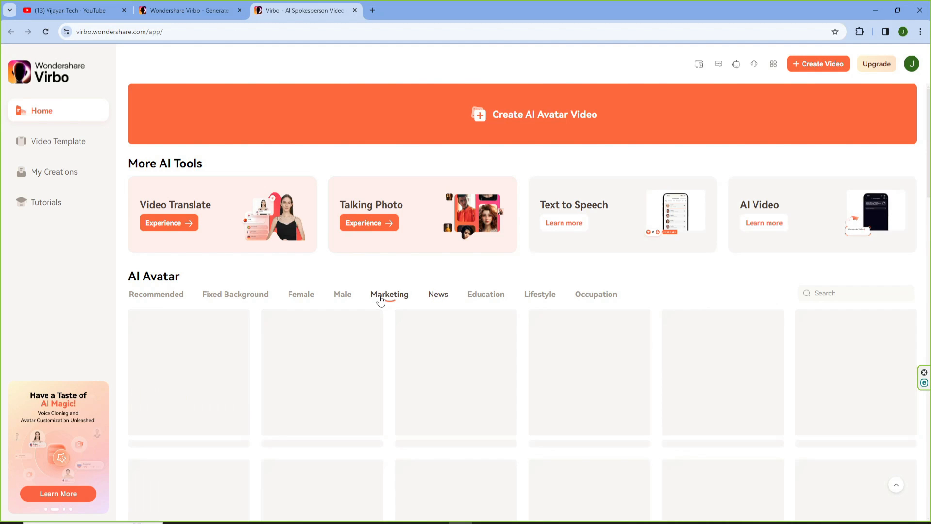
left_click(342, 297)
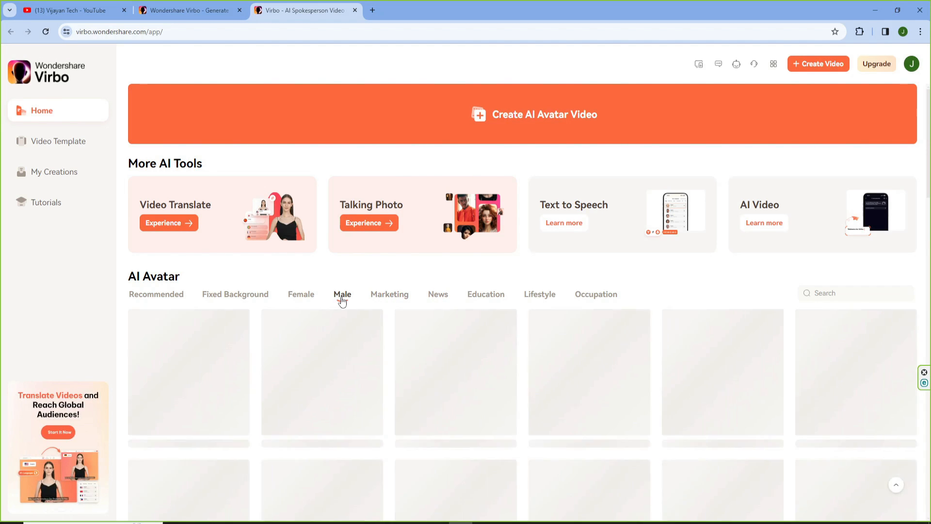
Step: Filter the gallery to Female avatars and examine the characters and the video formats offered for them
left_click(311, 297)
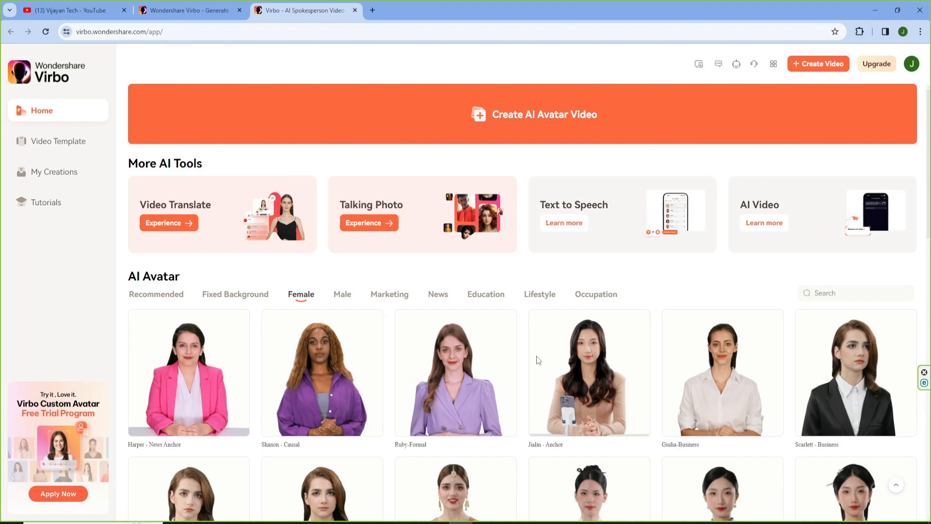
scroll(538, 358, "down", 5)
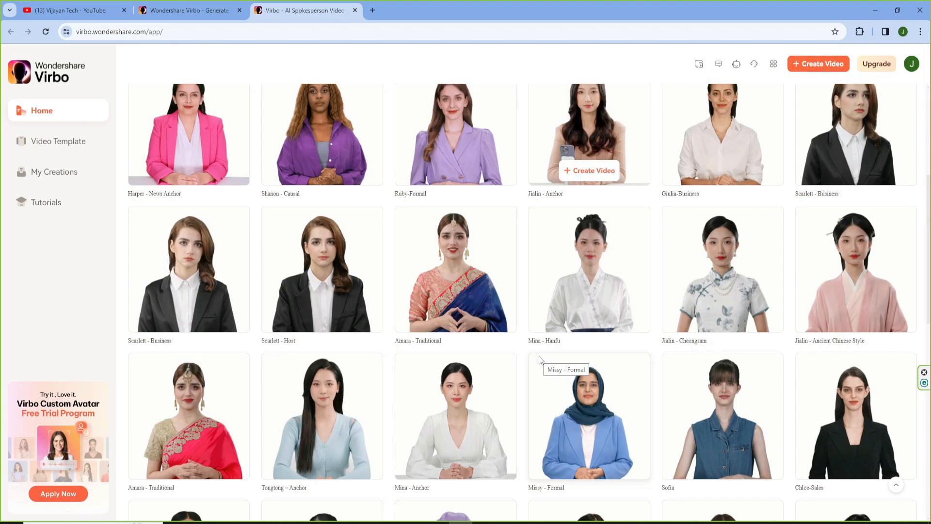
scroll(538, 358, "down", 5)
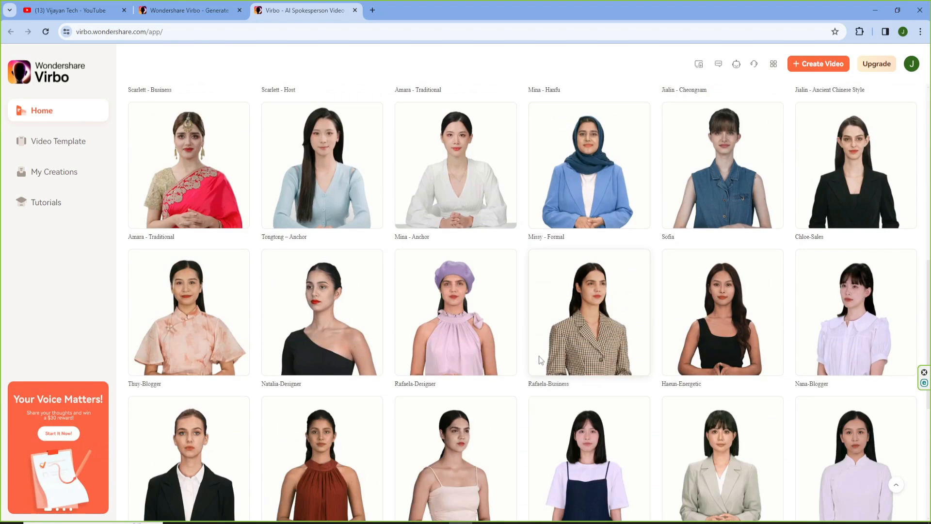
scroll(538, 359, "up", 3)
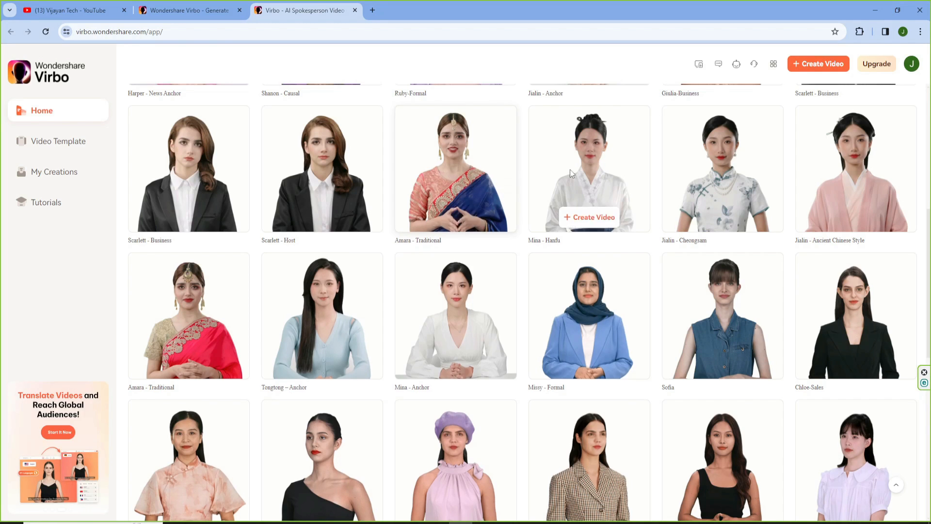
scroll(546, 172, "down", 4)
mouse_move(577, 170)
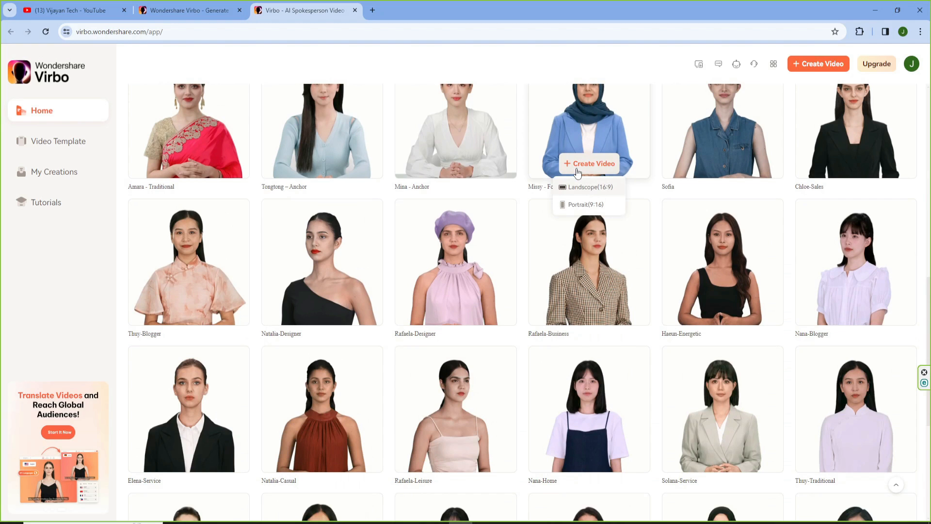
scroll(577, 171, "down", 5)
scroll(577, 171, "down", 4)
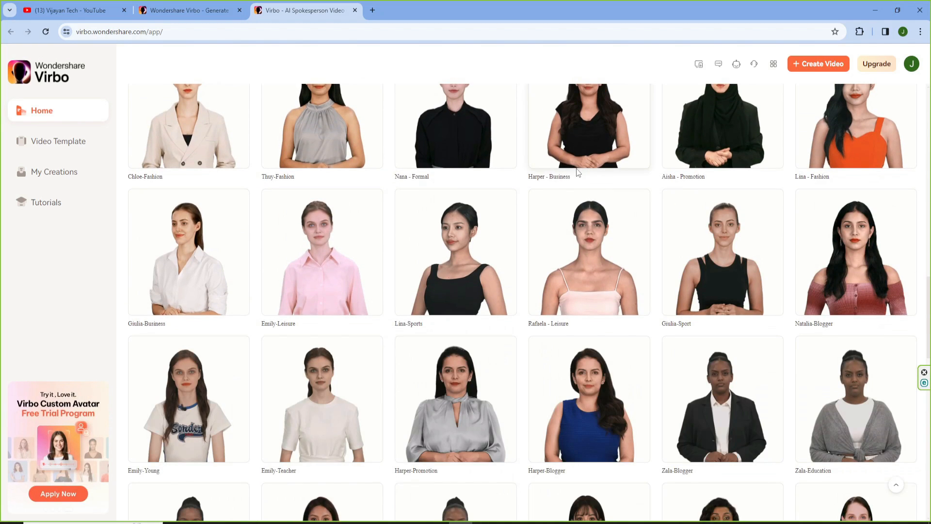
scroll(577, 173, "down", 5)
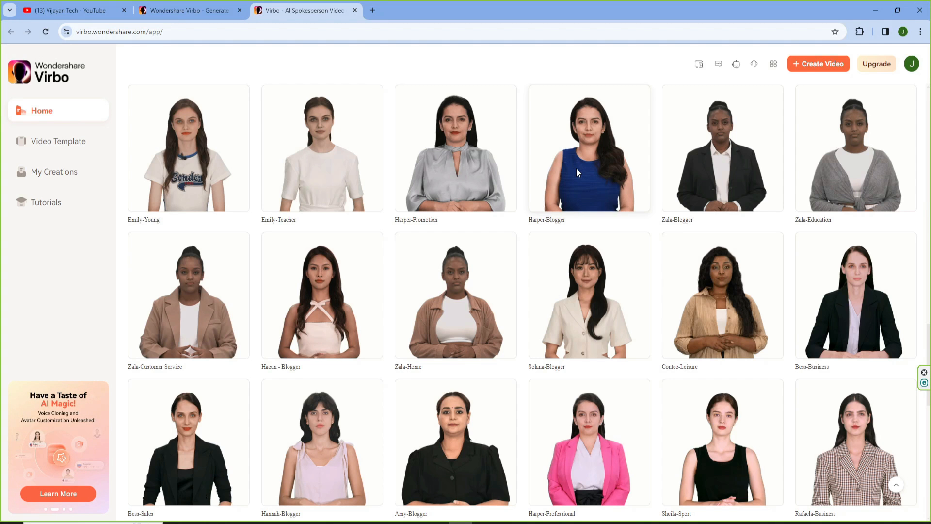
scroll(496, 170, "down", 8)
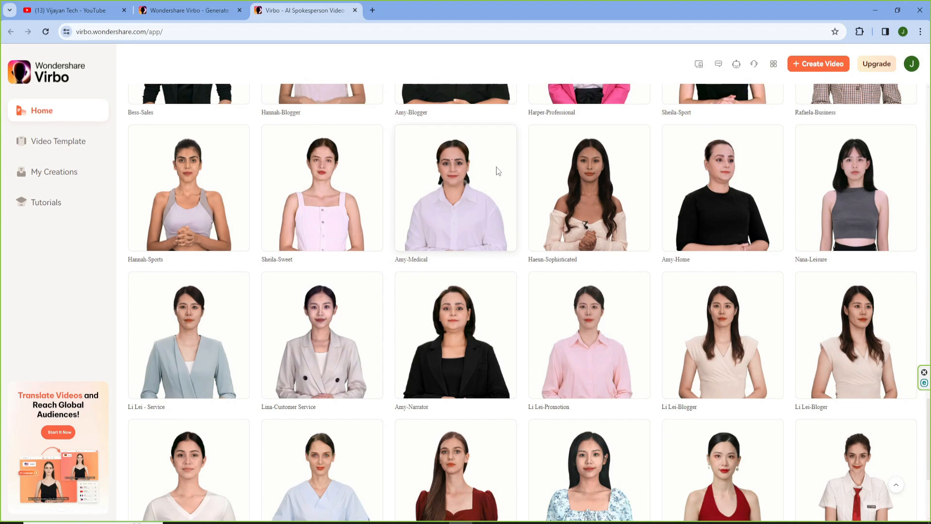
scroll(496, 170, "down", 4)
scroll(497, 171, "down", 6)
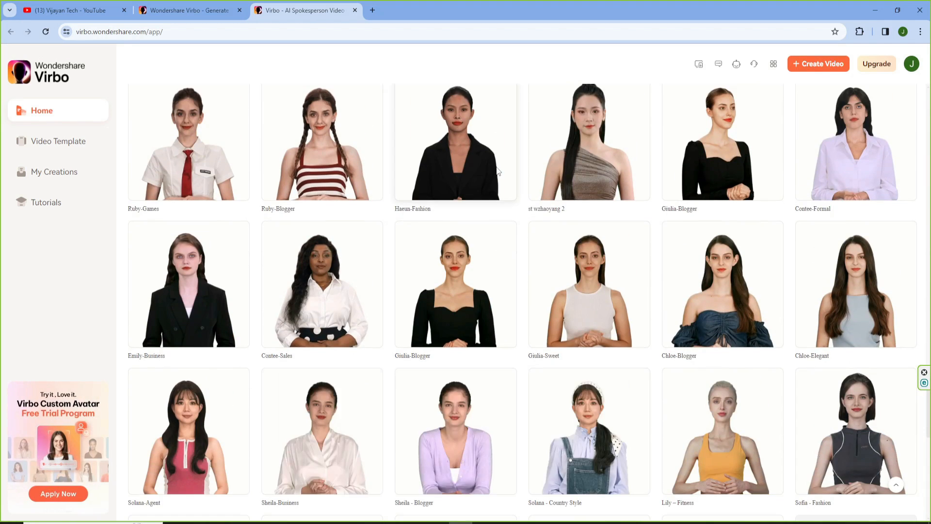
Step: Start a new video with the Tongtong – Anchor avatar from the Female gallery and open the AI Script generator
scroll(497, 170, "down", 4)
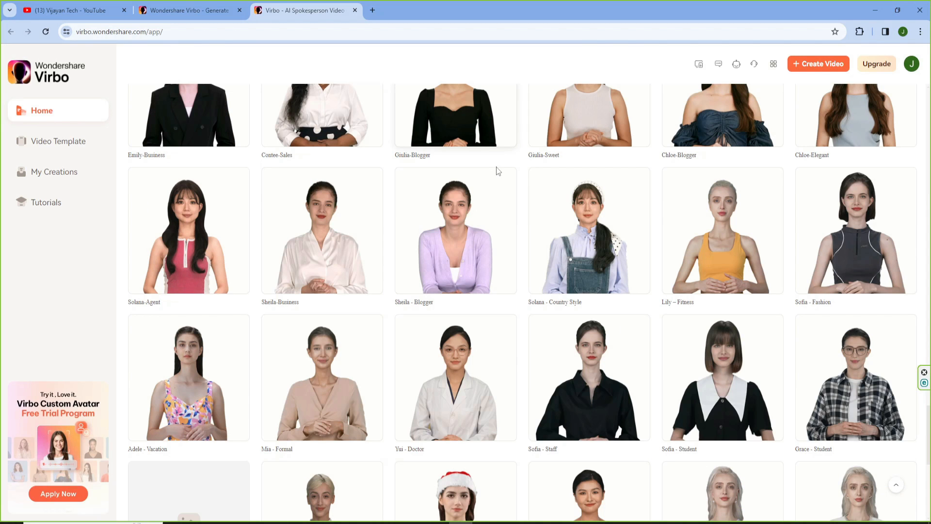
scroll(498, 170, "down", 3)
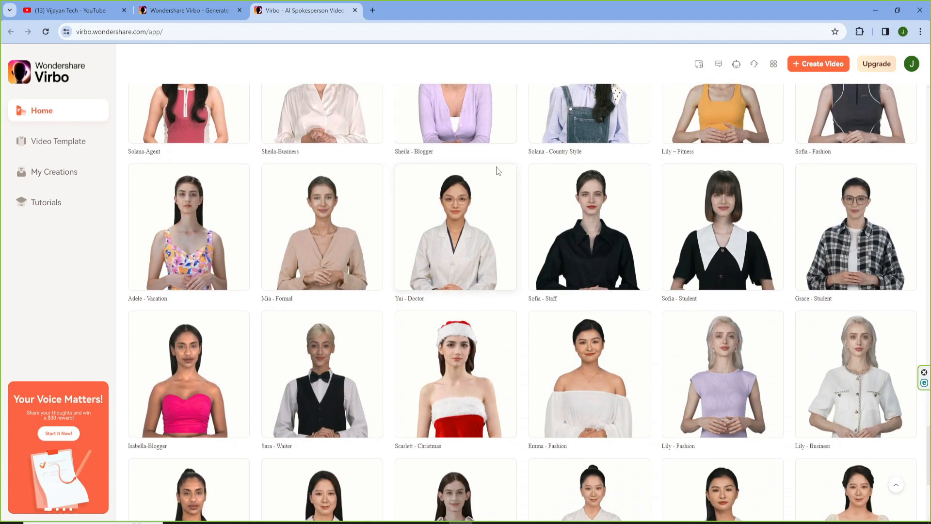
scroll(328, 144, "down", 8)
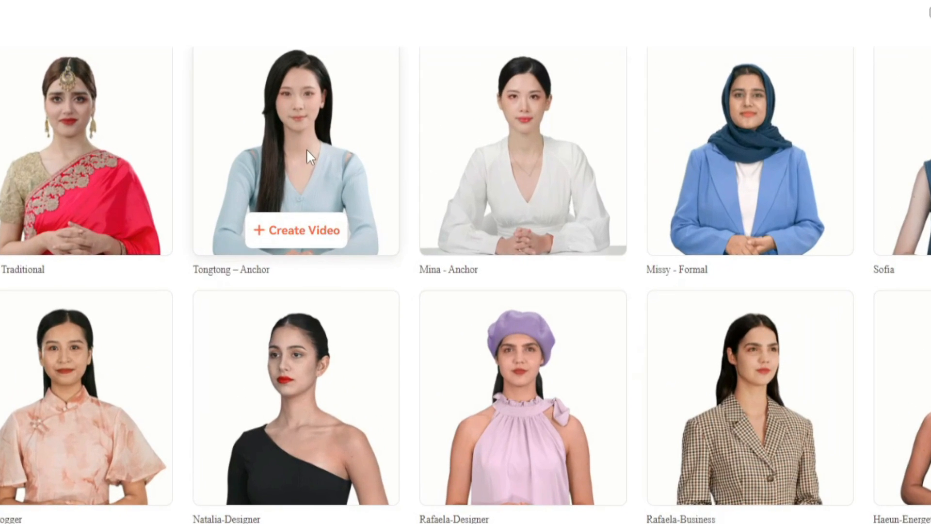
mouse_move(320, 190)
left_click(297, 230)
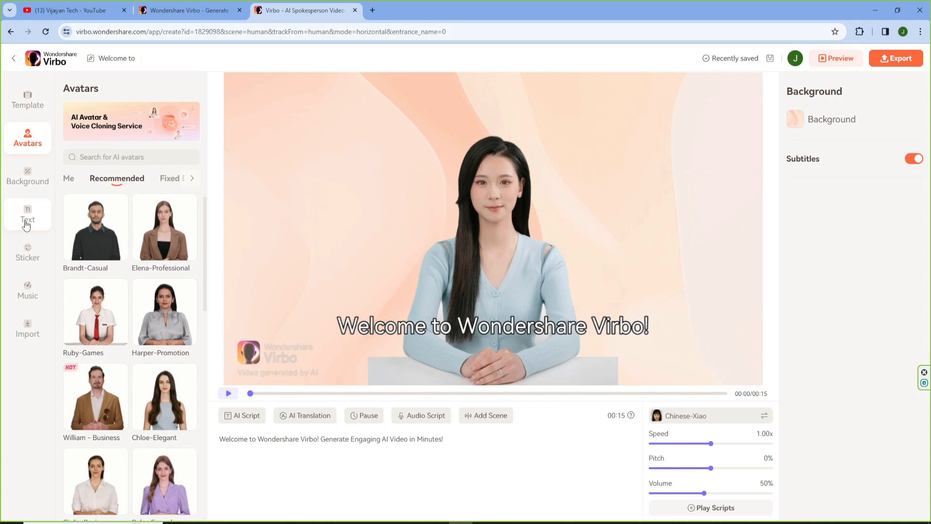
left_click(241, 415)
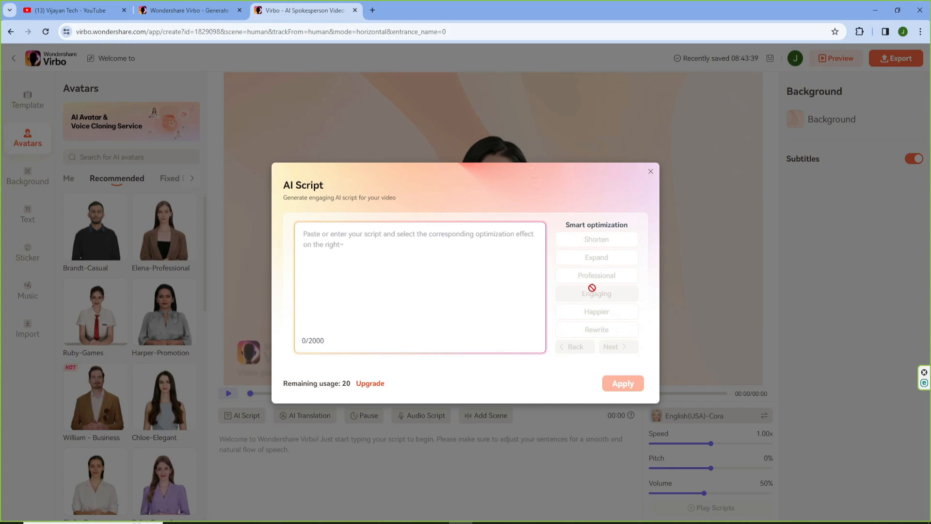
left_click(401, 262)
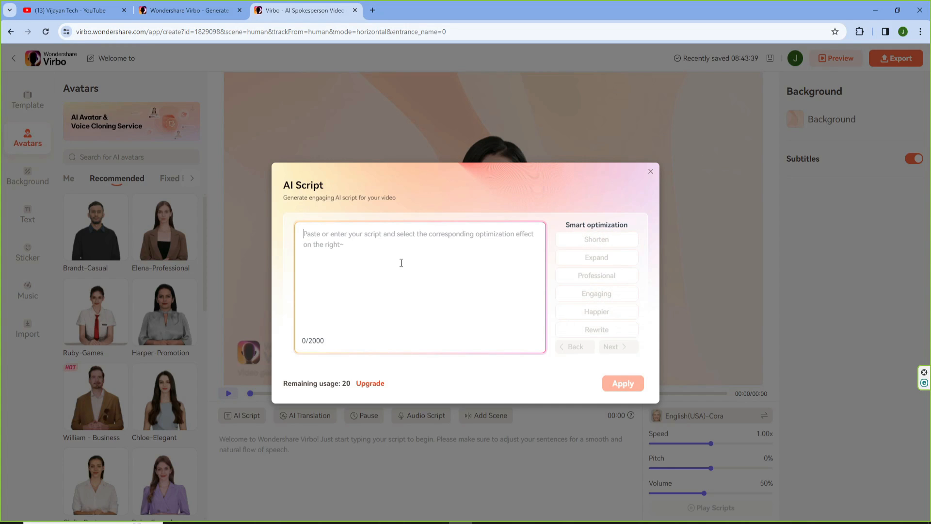
Step: Open easytamiltyping.com in a new browser tab and replace the text in its typing area with the prepared Tamil script
left_click(372, 10)
type("easy")
key("Return")
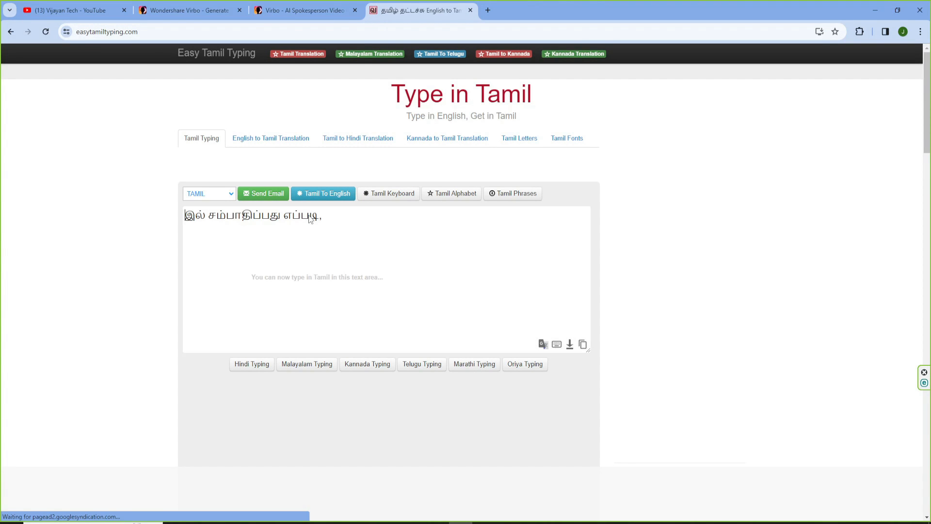
left_click_drag(337, 220, 166, 213)
key("ctrl+v")
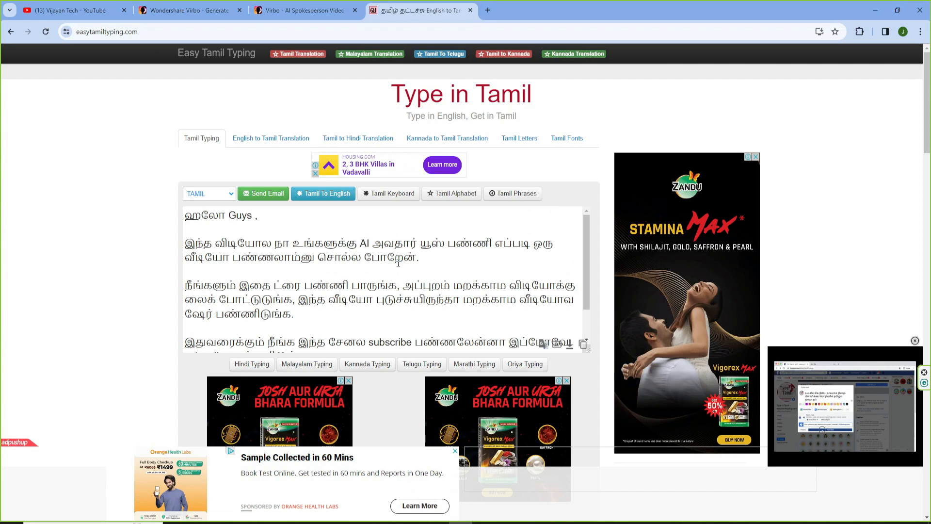
Step: Read through the Tamil script from the greeting to its closing line
left_click(245, 243)
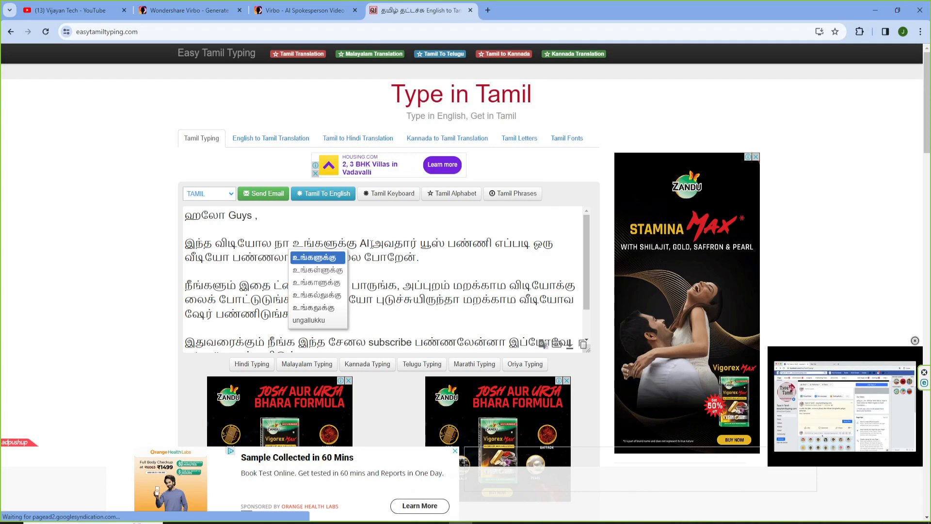
left_click(317, 243)
left_click(426, 257)
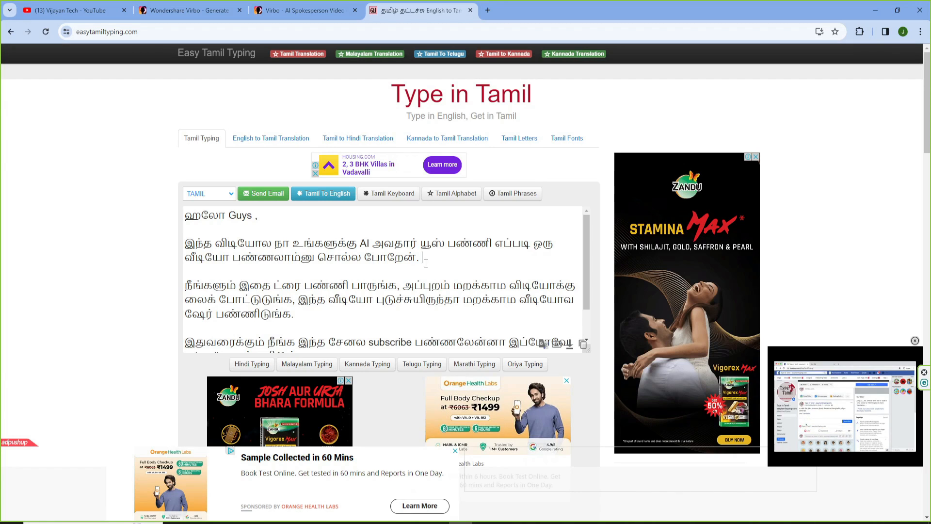
scroll(256, 285, "down", 1)
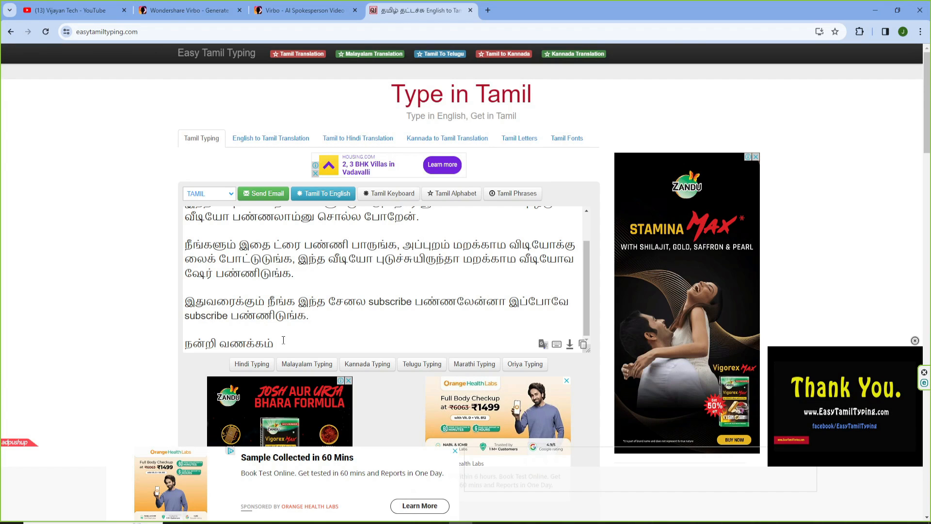
Step: Copy the entire Tamil script and paste it as the avatar video's script in Virbo
key("ctrl+a")
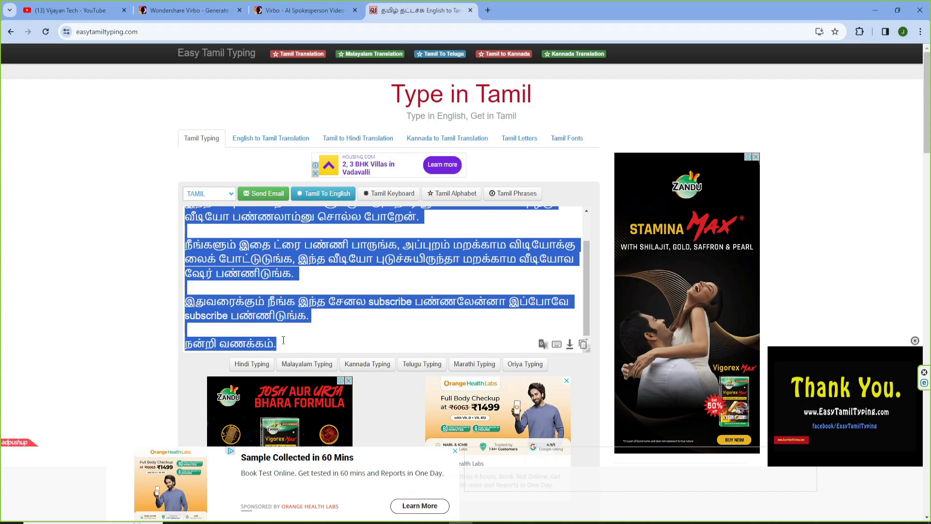
left_click(305, 10)
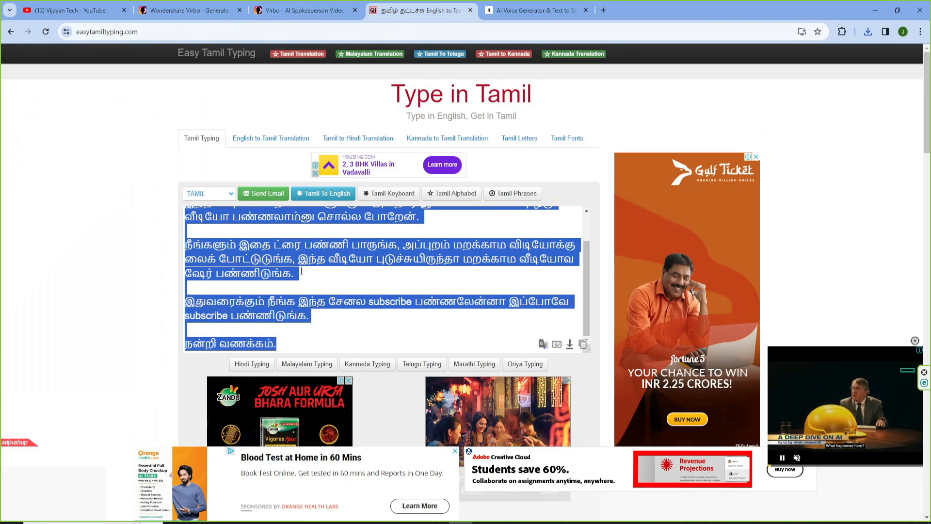
left_click(302, 273)
left_click_drag(284, 342, 174, 168)
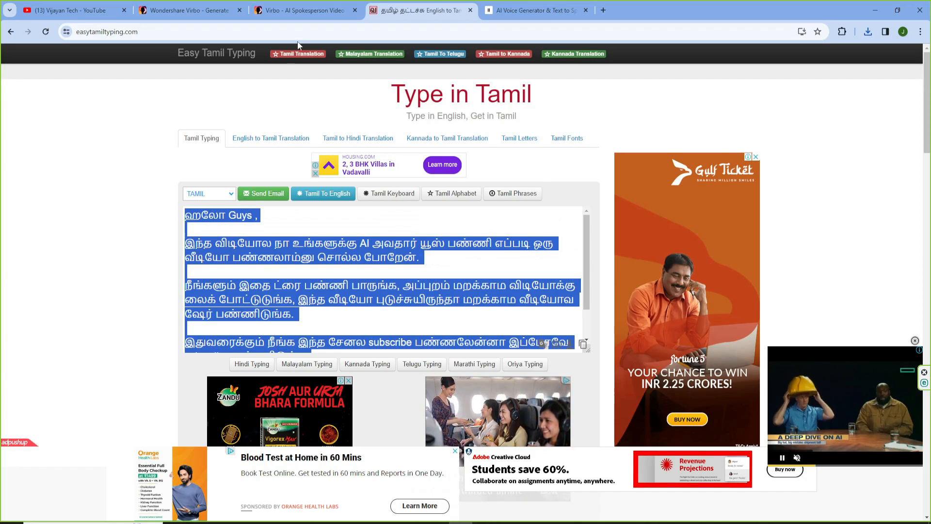
left_click(298, 10)
left_click(313, 445)
key("ctrl+v")
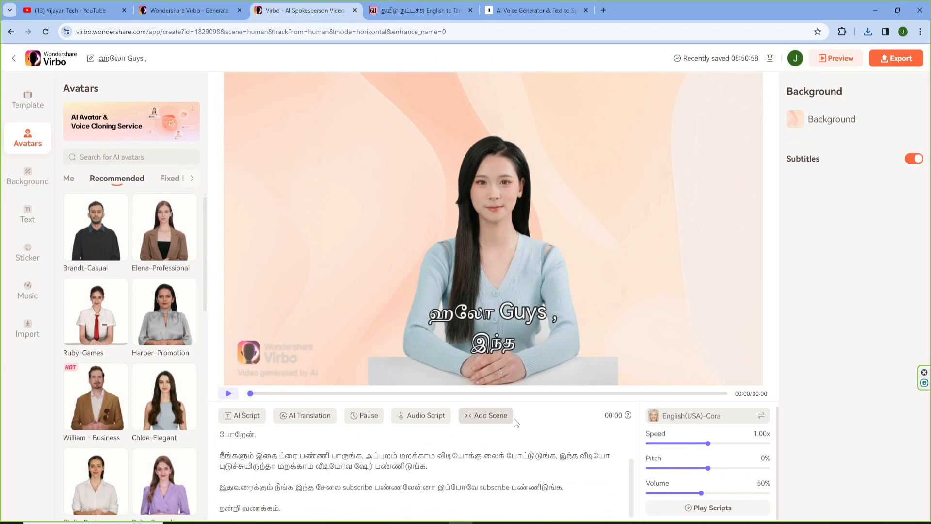
Step: Play the script with the current voice and filter the voiceover choices to the Tamil language
left_click(686, 506)
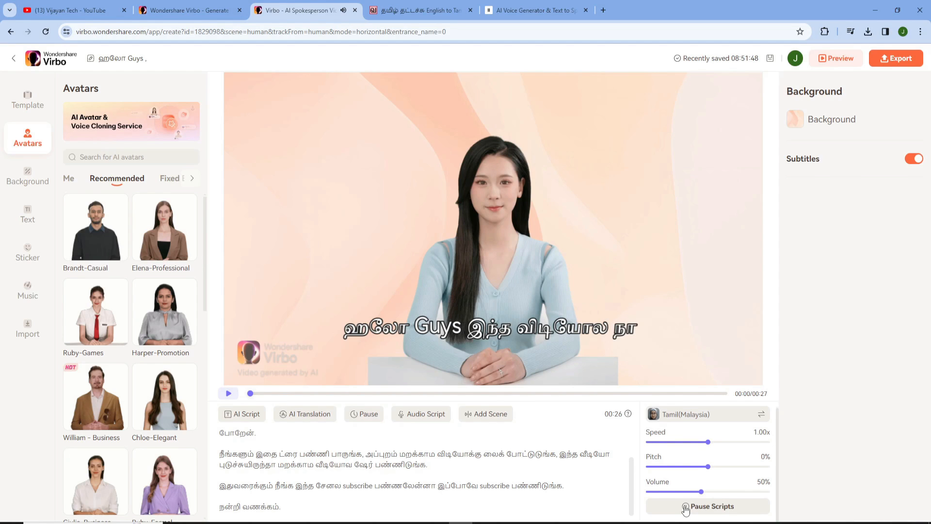
left_click(727, 412)
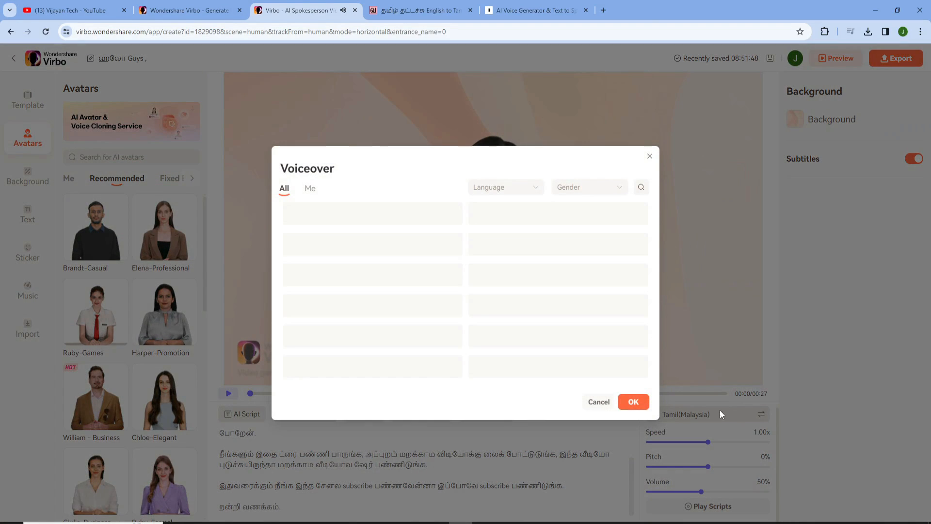
scroll(364, 245, "down", 5)
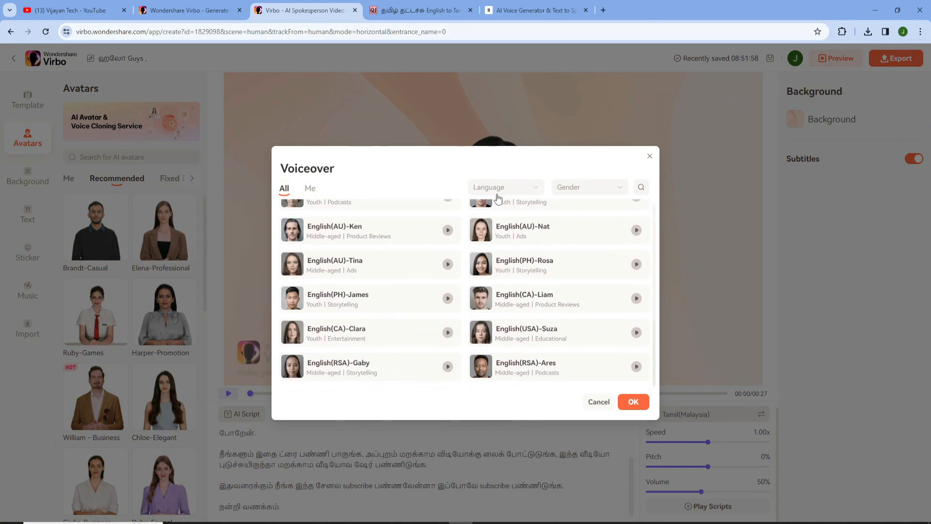
left_click(514, 187)
scroll(499, 264, "down", 10)
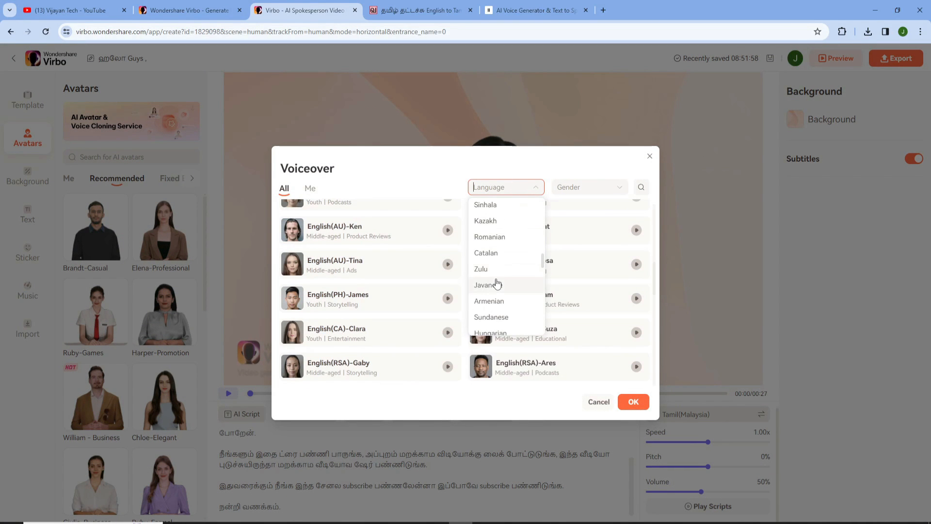
scroll(497, 283, "up", 5)
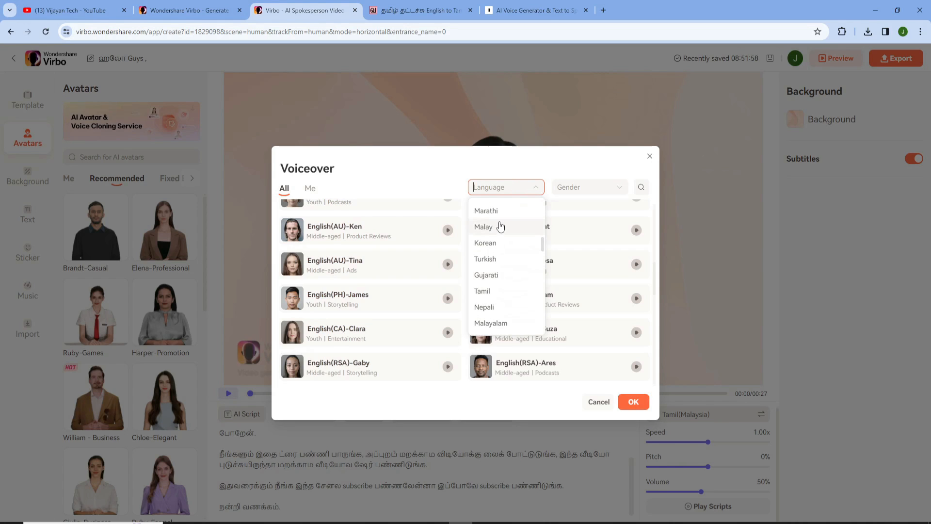
scroll(500, 222, "down", 8)
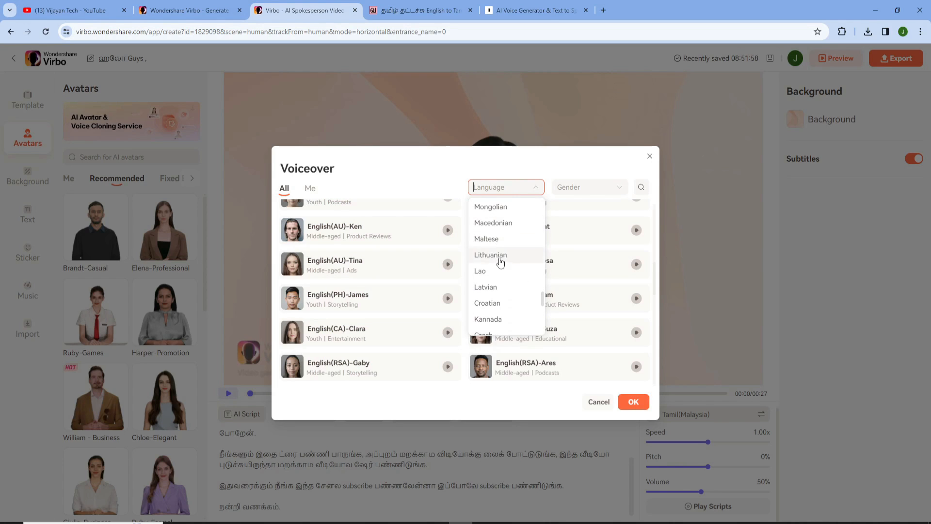
scroll(503, 262, "up", 2)
type("tamil")
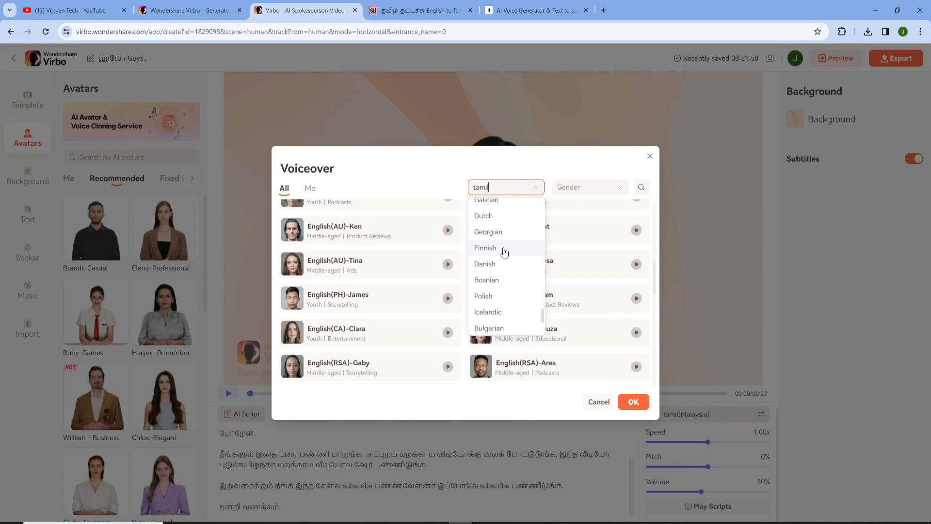
left_click(502, 211)
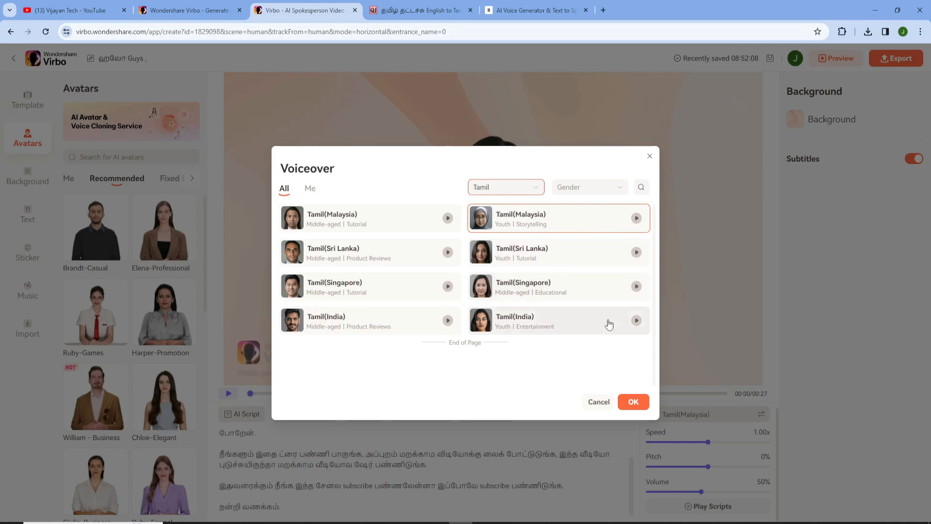
Step: Listen to samples of the Tamil(India) Youth | Entertainment and Tamil(Singapore) Middle-aged | Educational voices
left_click(636, 320)
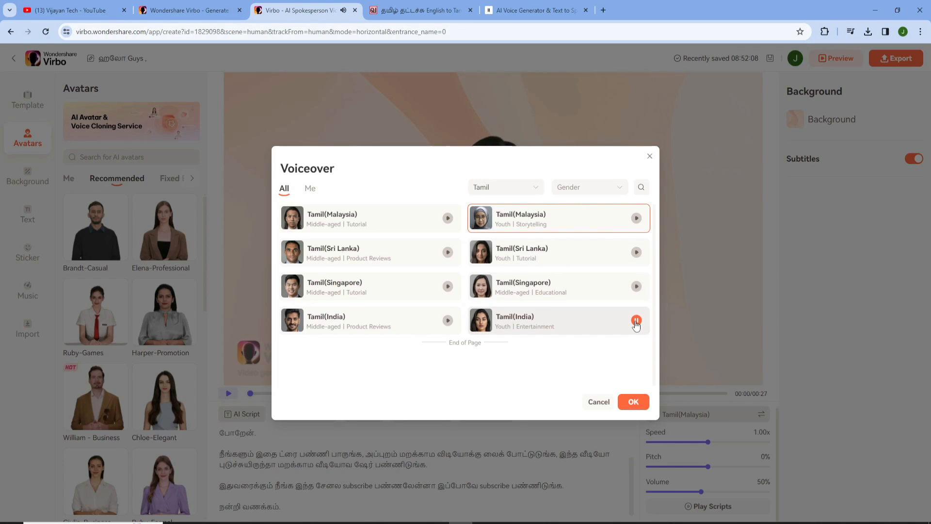
left_click(636, 320)
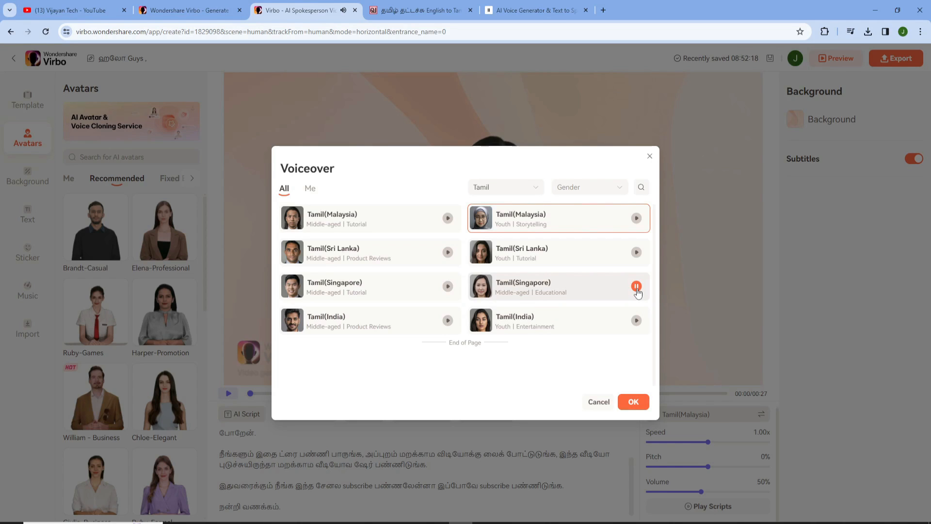
left_click(636, 287)
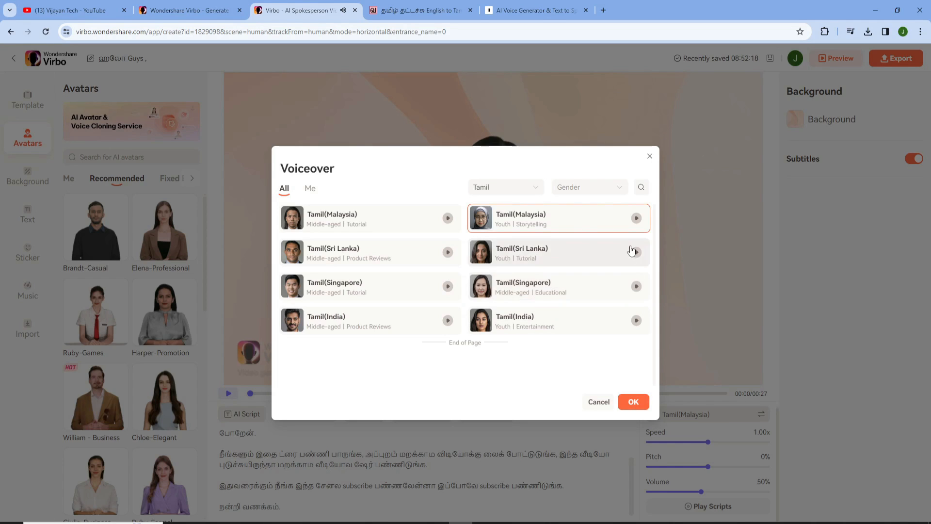
Step: Apply the Tamil(India) Youth | Entertainment voice as the video's voiceover
left_click(552, 318)
left_click(541, 218)
left_click(547, 332)
left_click(633, 402)
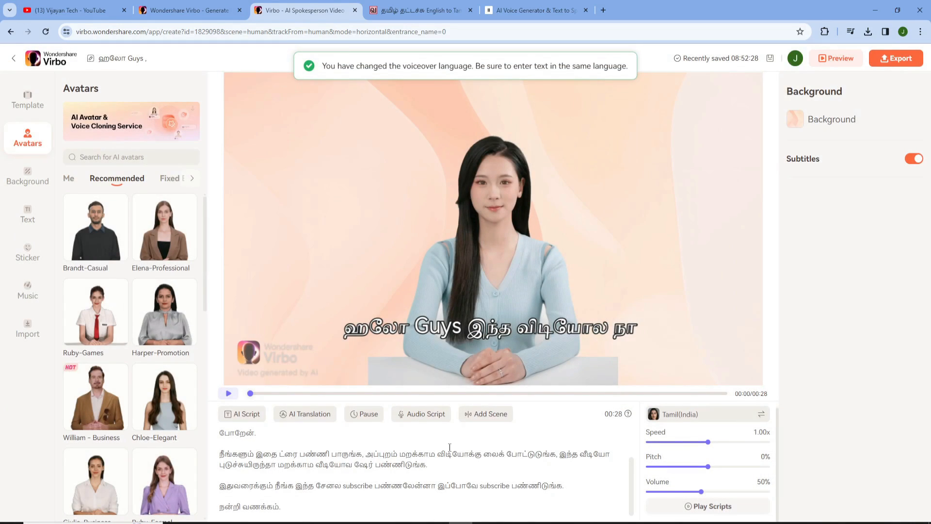
Step: Export the avatar video and download the finished file from My Creations
scroll(435, 475, "up", 3)
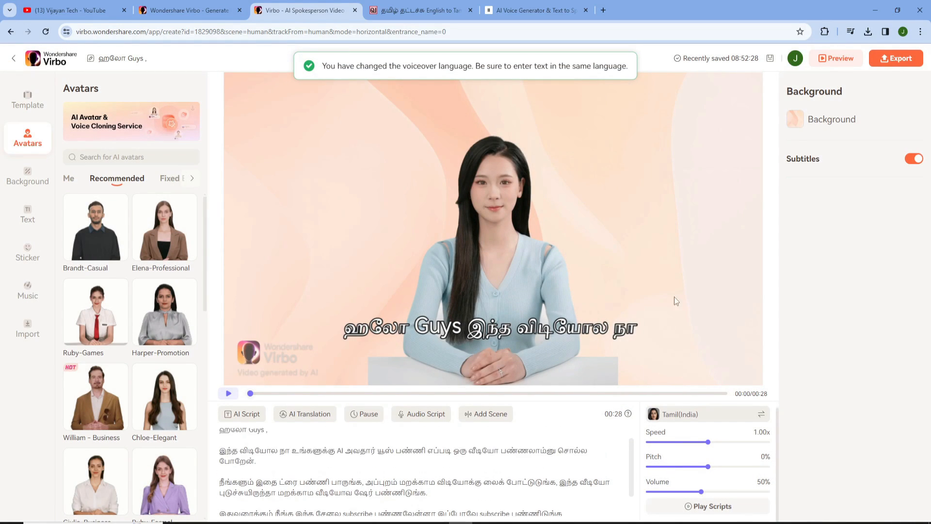
left_click(886, 59)
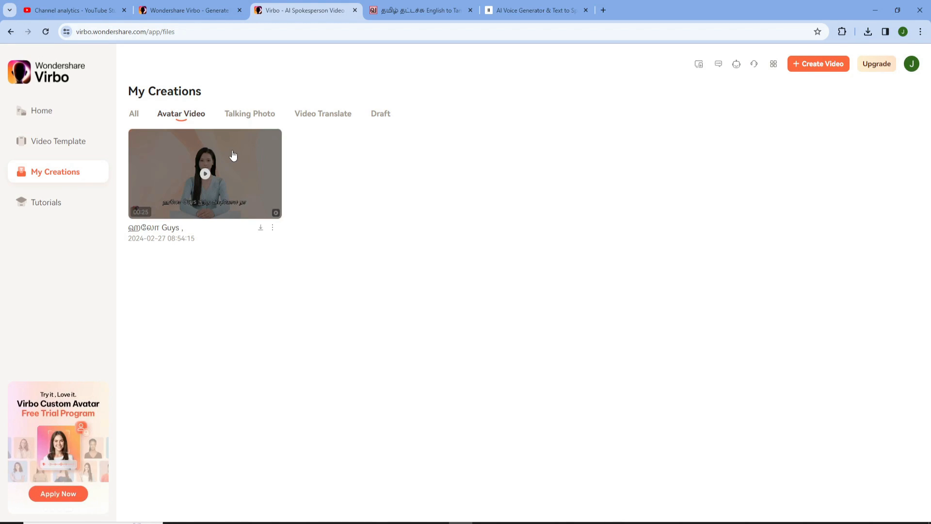
left_click(261, 229)
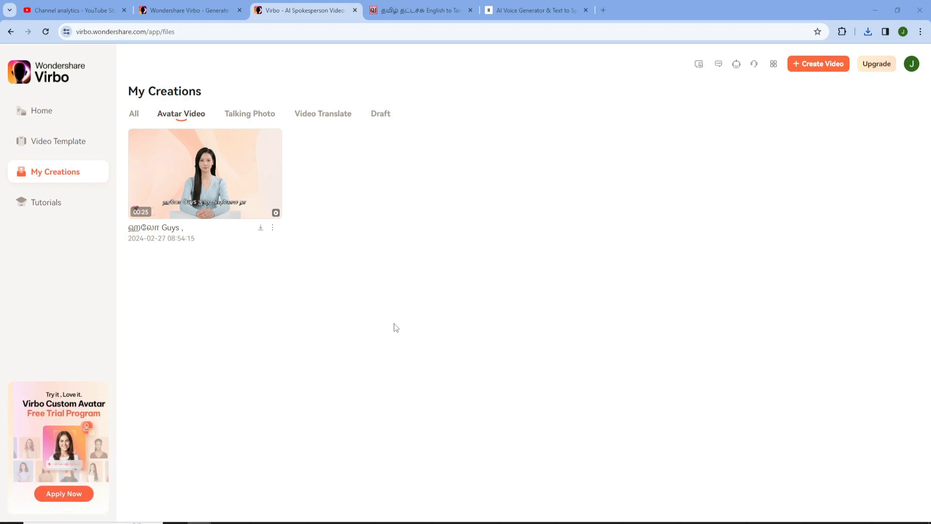
Step: Reopen the video project from the drafts and delete its entire script
left_click(380, 113)
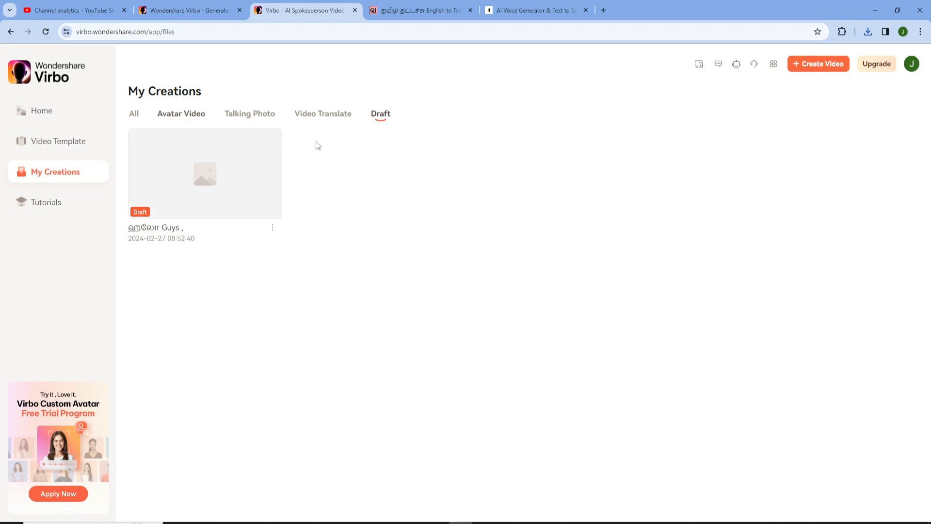
left_click(237, 165)
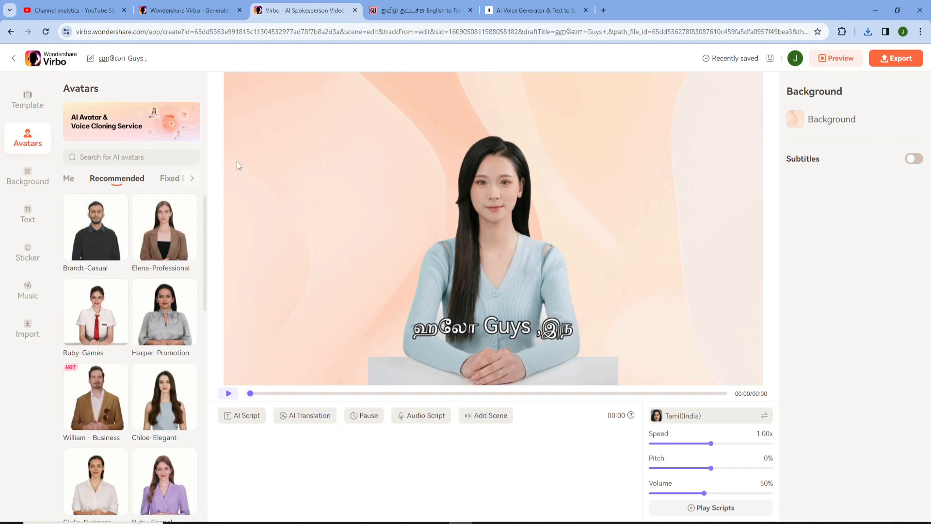
left_click_drag(281, 492, 216, 440)
key("BackSpace")
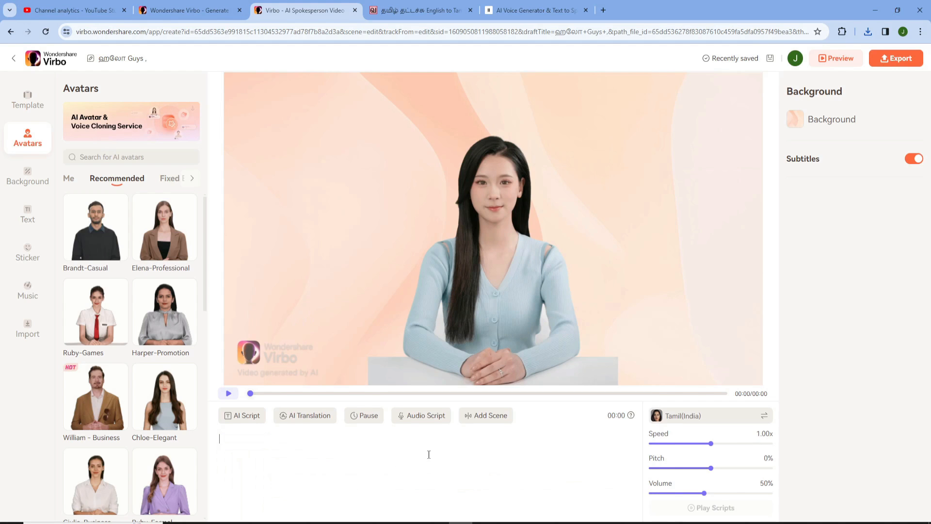
Step: Try to use the Audio Script option and dismiss the desktop version download offer
left_click(426, 420)
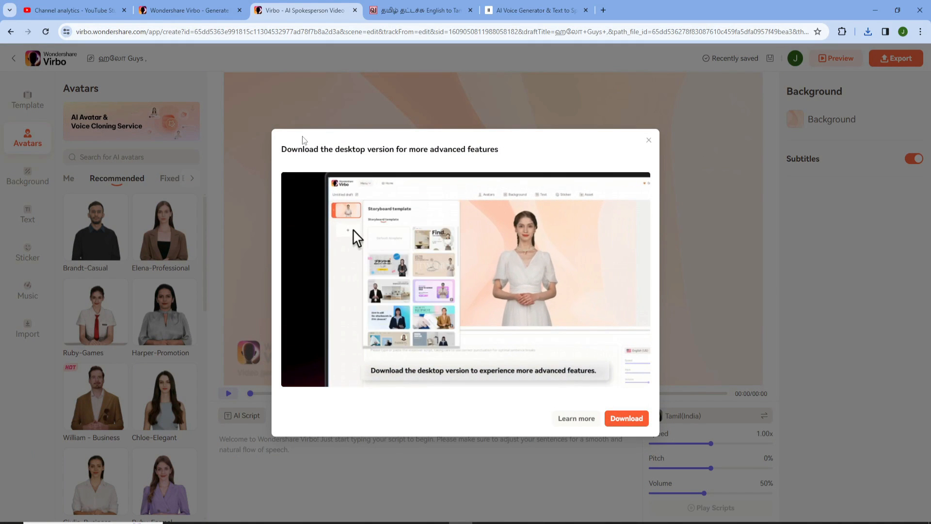
left_click_drag(323, 148, 612, 161)
left_click(649, 140)
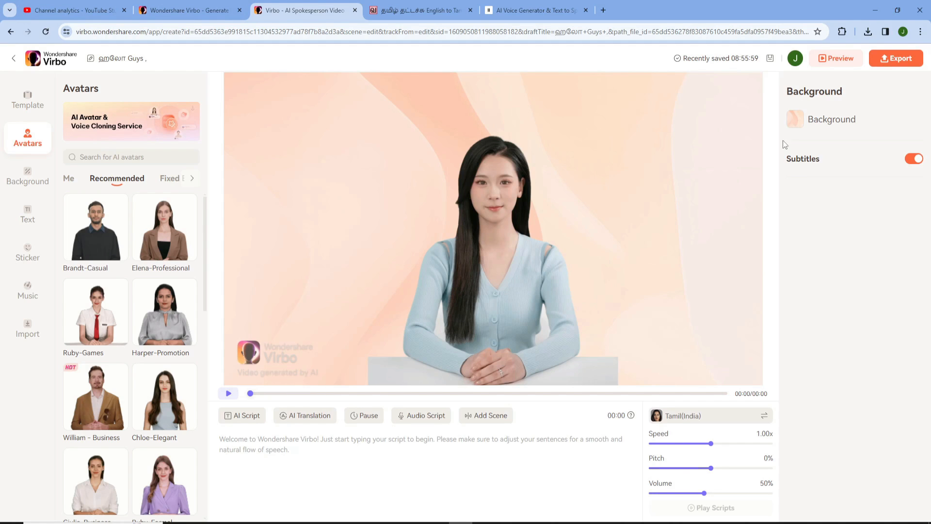
Step: Replace the scene background with the blurred teal bokeh lights image from the popular backgrounds
left_click(29, 174)
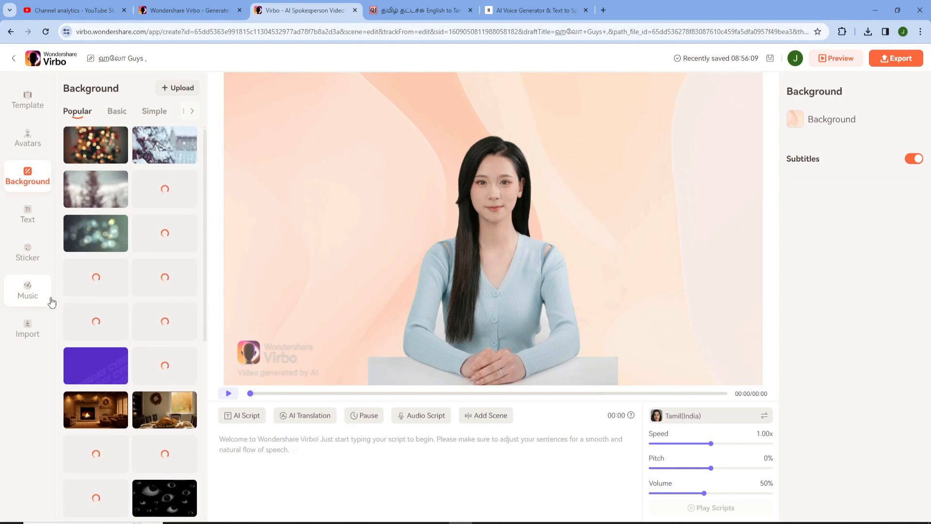
left_click(95, 242)
scroll(107, 271, "down", 6)
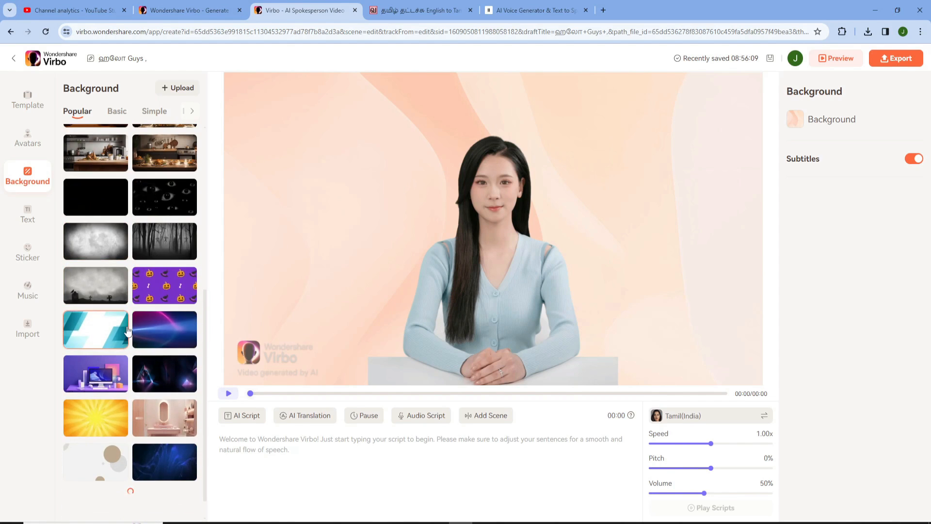
scroll(127, 331, "up", 6)
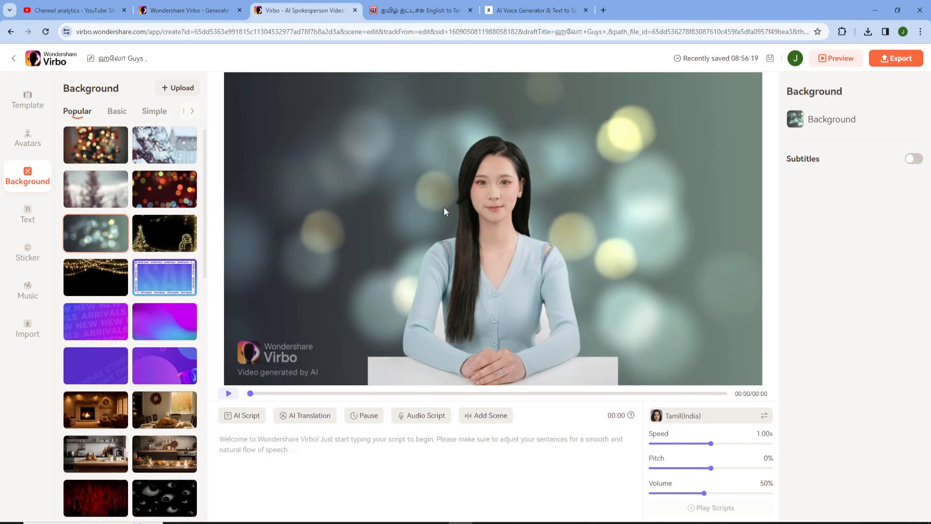
Step: Try a yellow-on-black preset text block beside the avatar's head and delete it
left_click(27, 218)
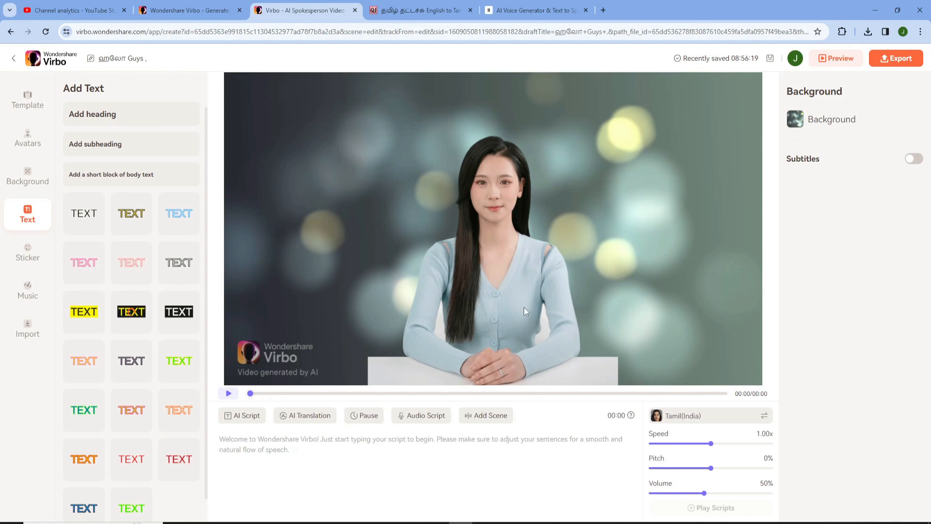
left_click_drag(502, 241, 338, 163)
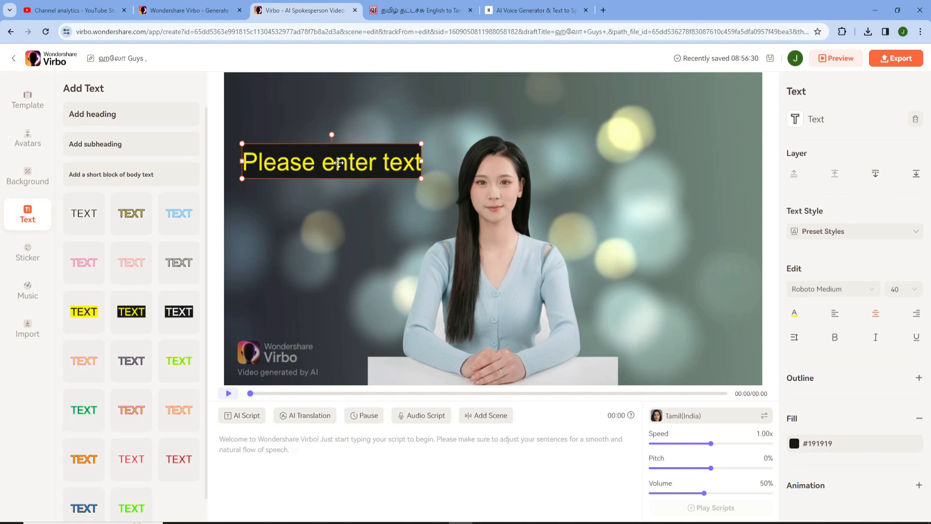
left_click(916, 120)
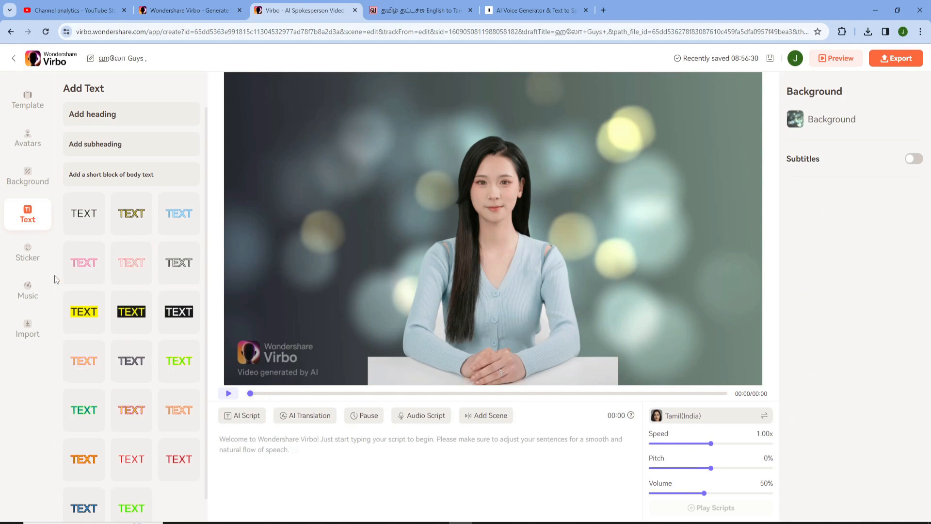
Step: Try the purple neon arrow sticker beside the avatar, delete it, and look at the music library
left_click(28, 256)
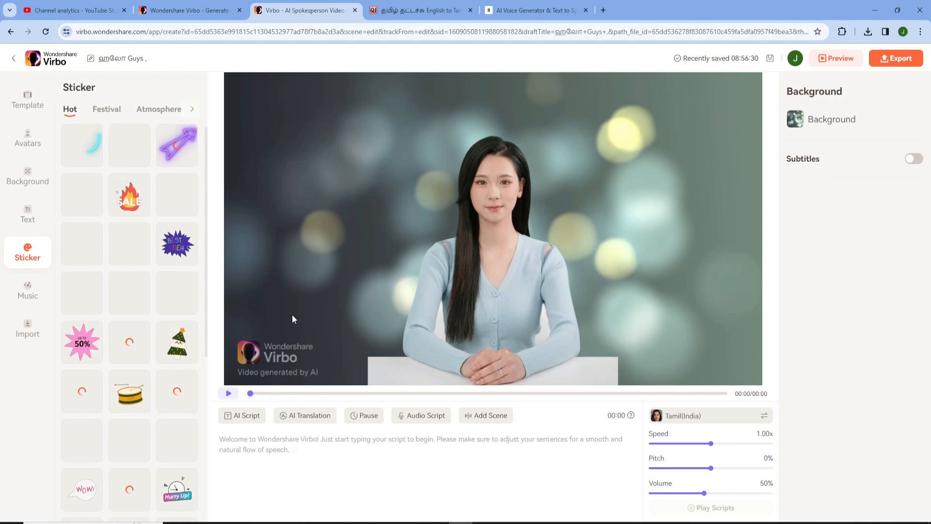
left_click_drag(335, 279, 285, 277)
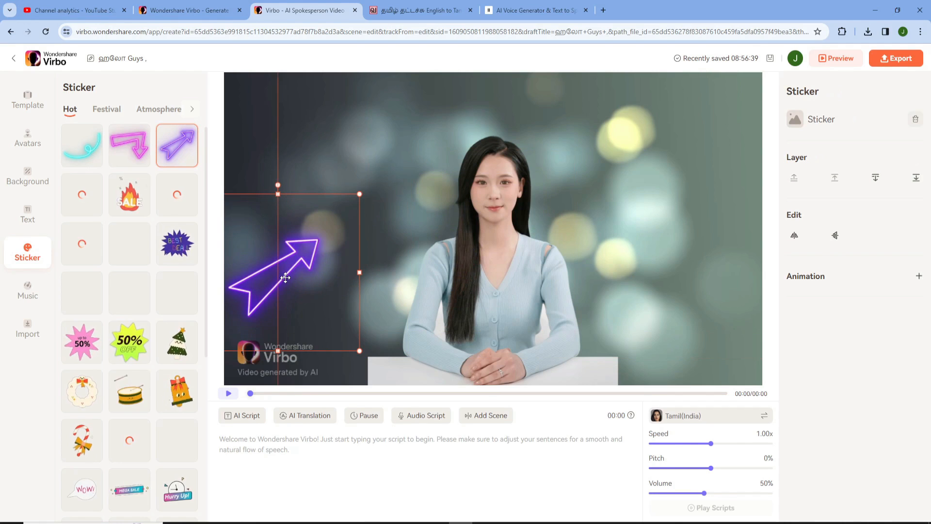
left_click(916, 121)
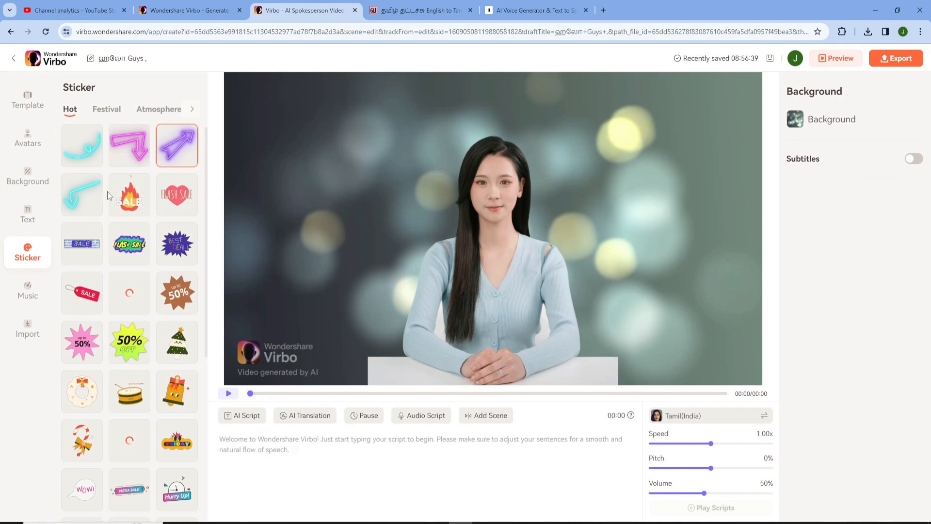
left_click(32, 294)
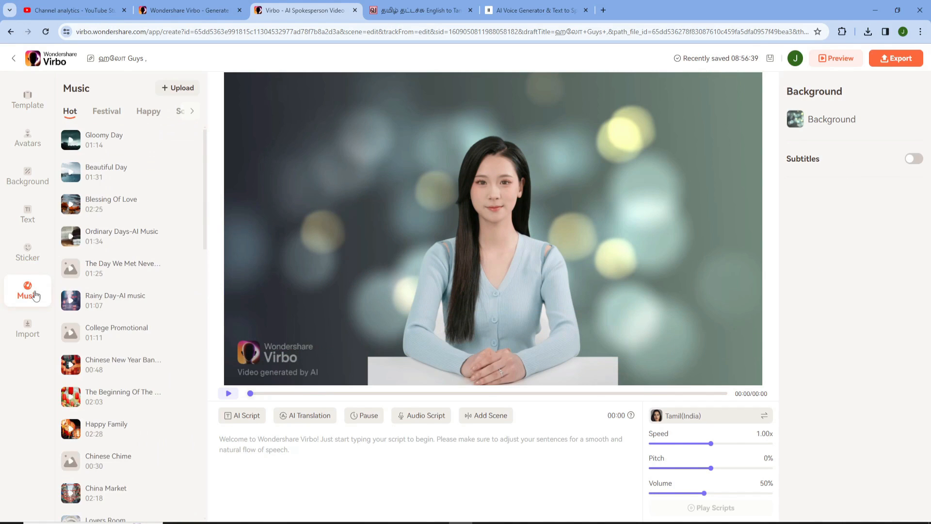
Step: Change the avatar to Amara - Traditional and paste the copied Tamil script starting with "ஹலோ Guys ,"
left_click(28, 138)
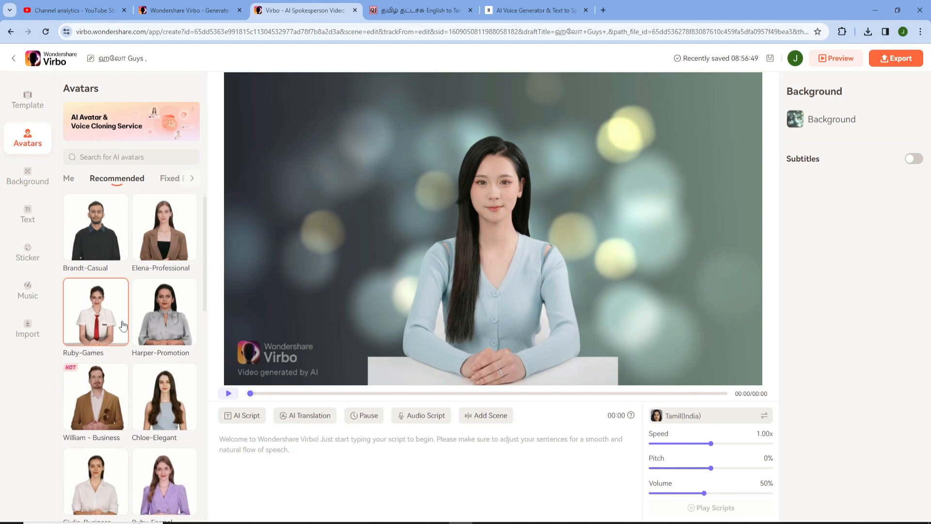
scroll(123, 322, "down", 15)
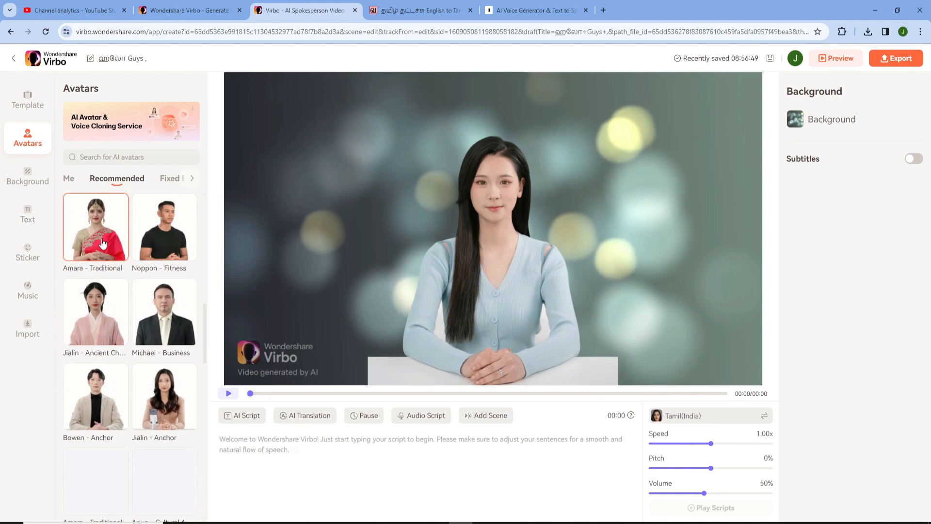
left_click(102, 243)
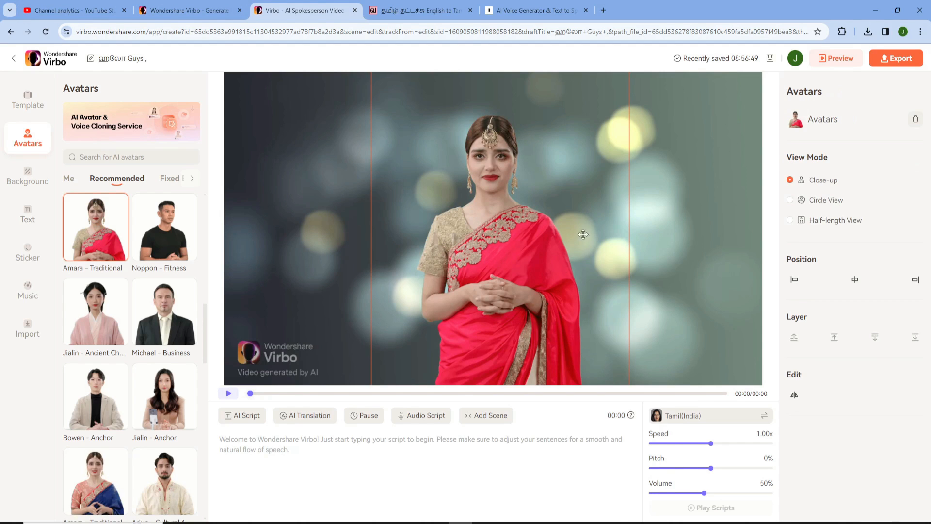
left_click(345, 451)
key("ctrl+v")
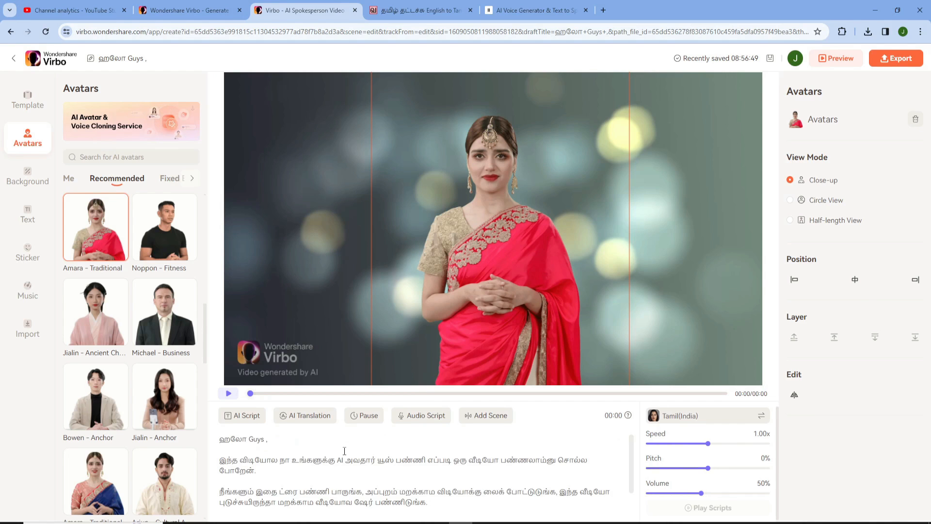
Step: In Easy Tamil Typing, change the script's greeting to "வணக்கம் நண்பர்களே," and copy the entire text
left_click(415, 10)
left_click(297, 274)
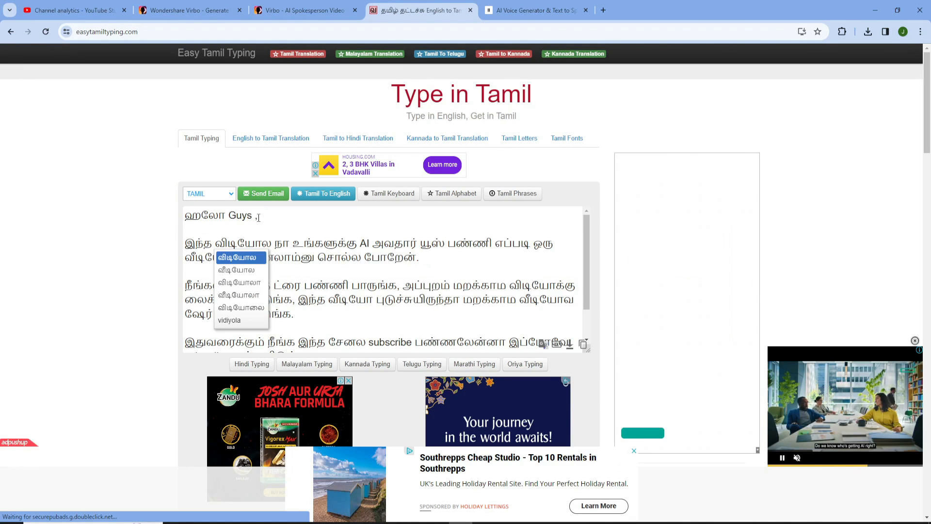
left_click_drag(307, 214, 149, 220)
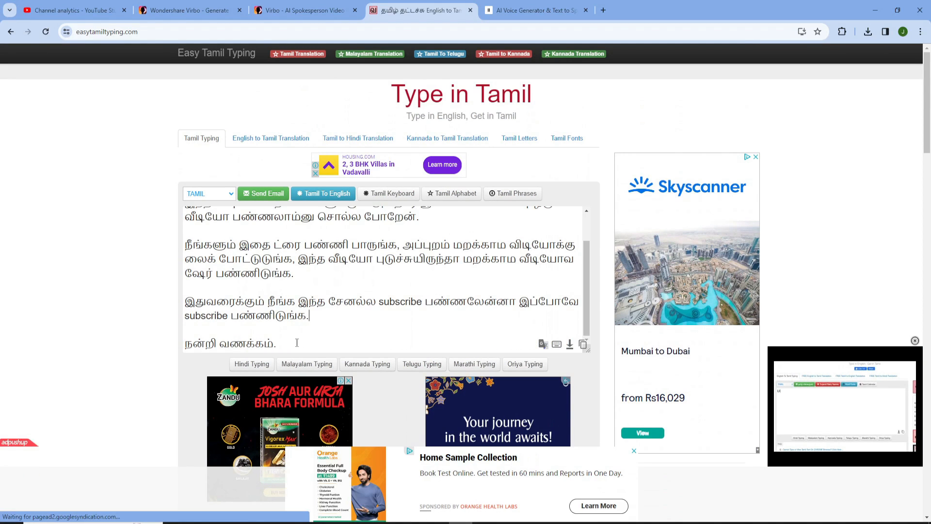
left_click_drag(295, 343, 133, 149)
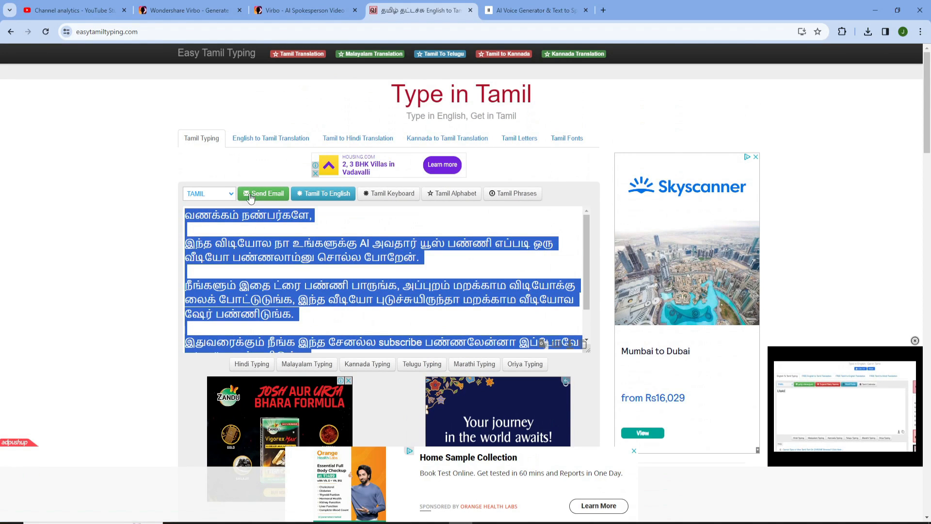
Step: Return to the Virbo project and replace the entire script with the copied version
left_click(313, 10)
left_click(338, 440)
key("ctrl+a")
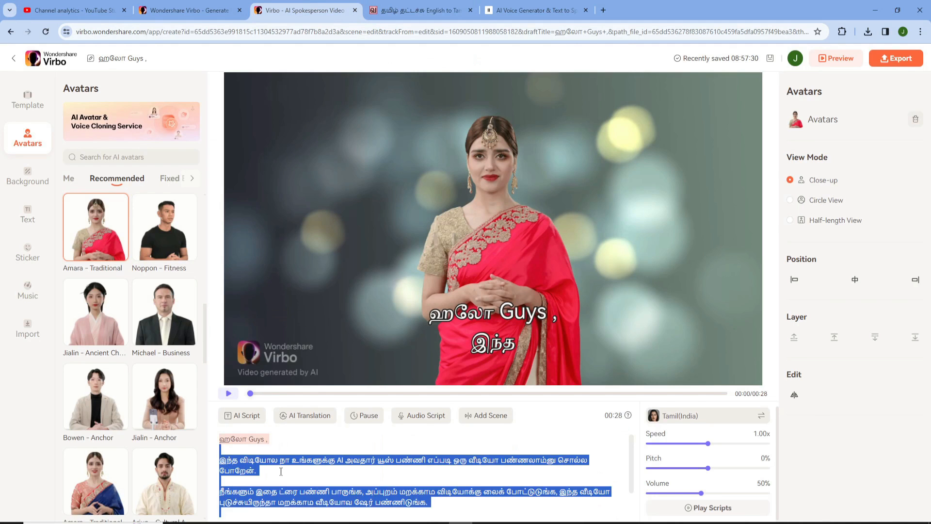
key("ctrl+v")
scroll(339, 440, "down", 2)
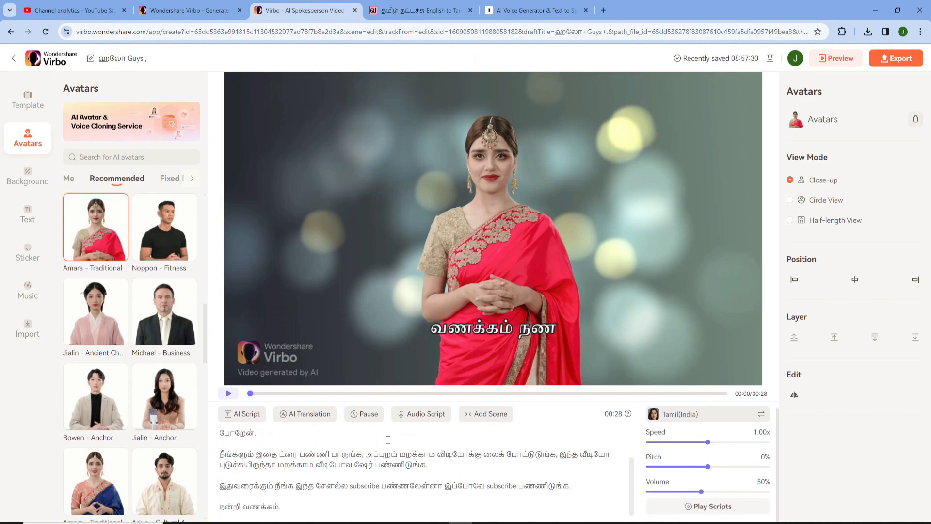
Step: Filter the voices by Tamil and apply the Tamil(Sri Lanka) Youth | Tutorial voice as the voiceover
left_click(712, 417)
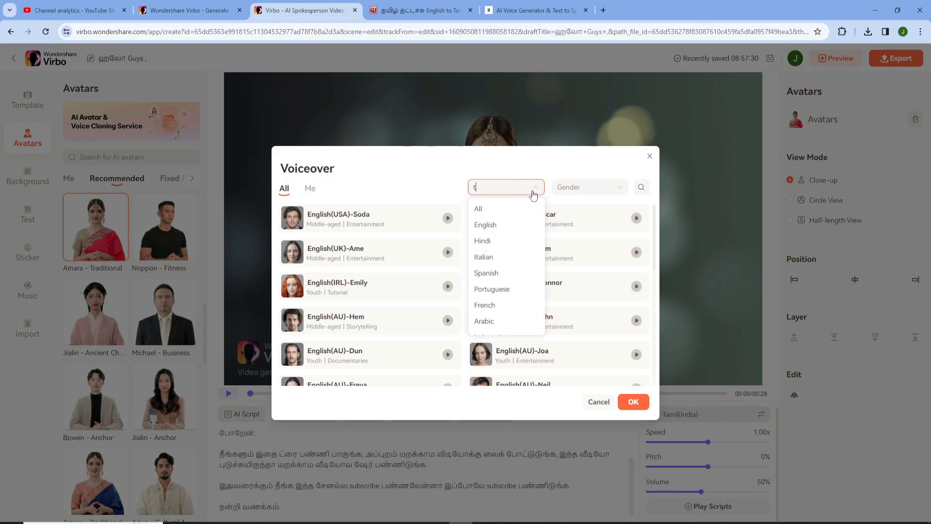
left_click(501, 210)
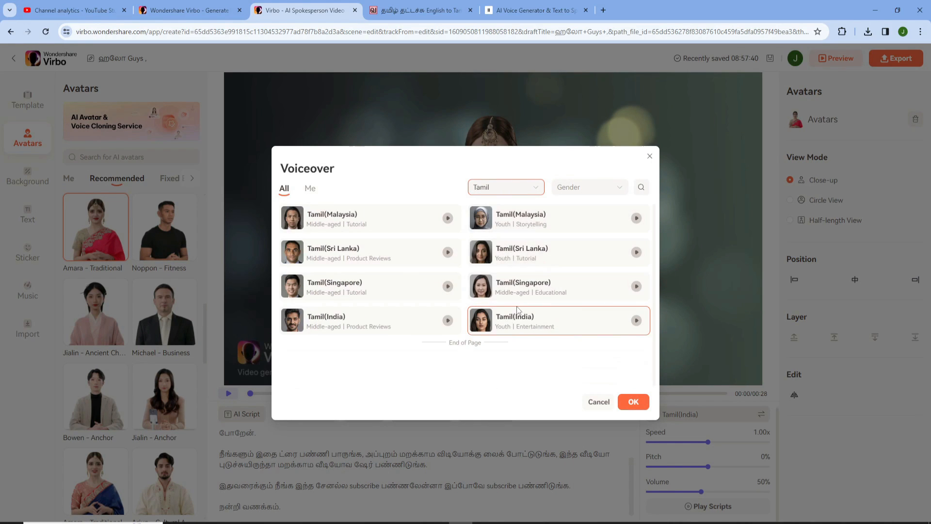
left_click(530, 265)
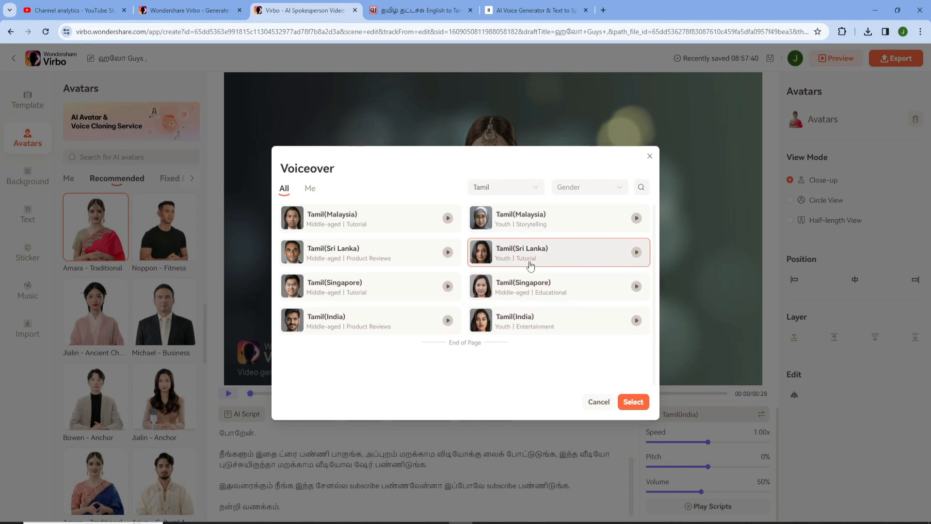
left_click(633, 402)
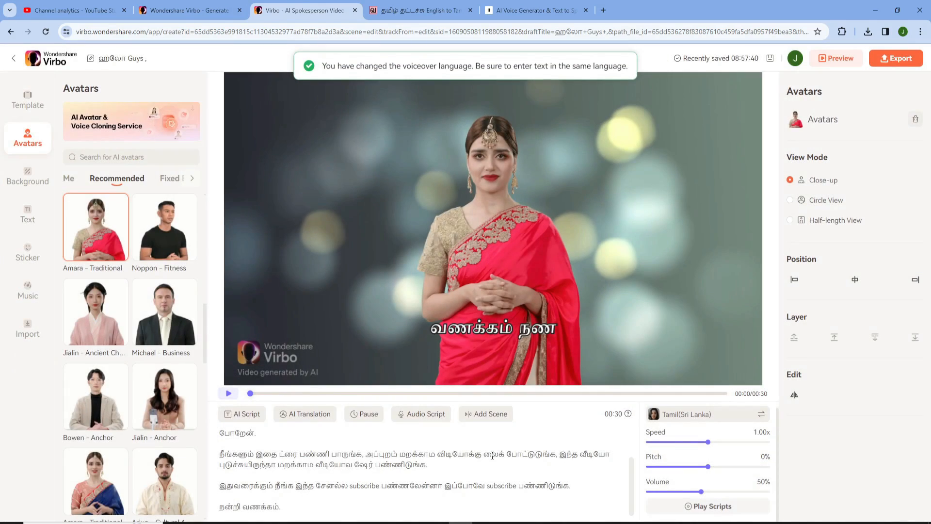
Step: Switch the voiceover to Tamil(India) Youth | Entertainment and export the video
left_click(650, 416)
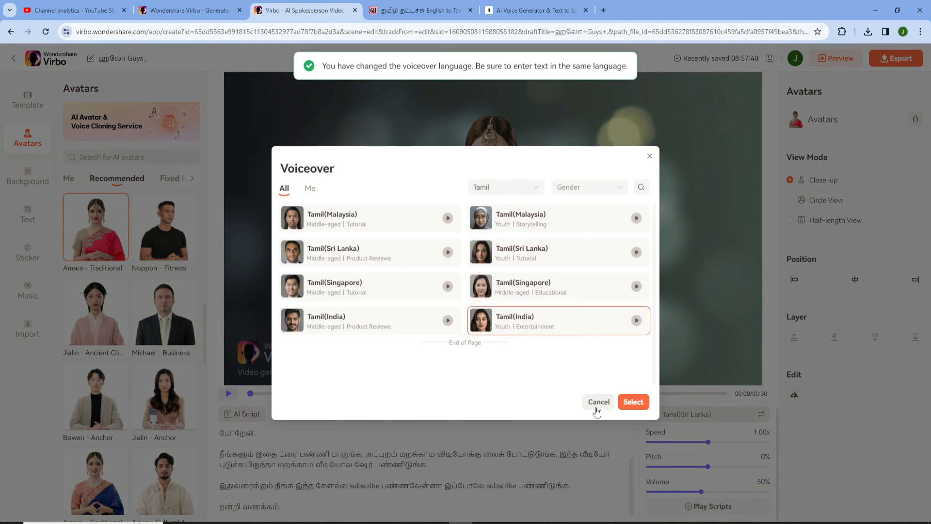
left_click(633, 401)
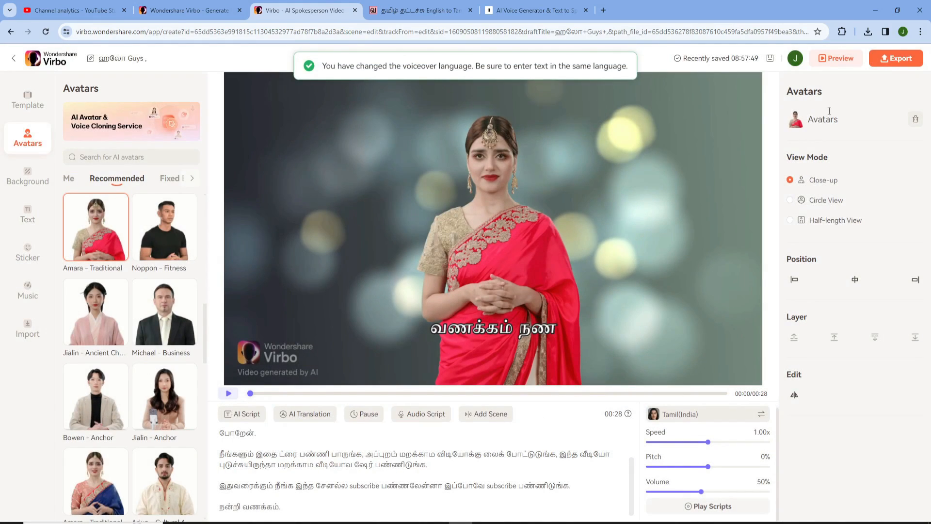
left_click(875, 59)
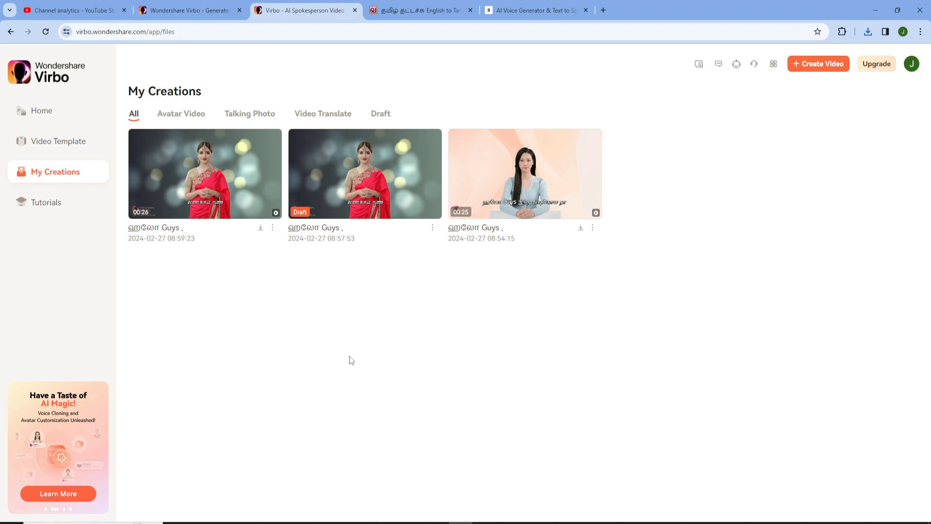
Step: Open the Talking Photo tool, look through its portrait templates, and return to the Virbo home page
left_click(265, 119)
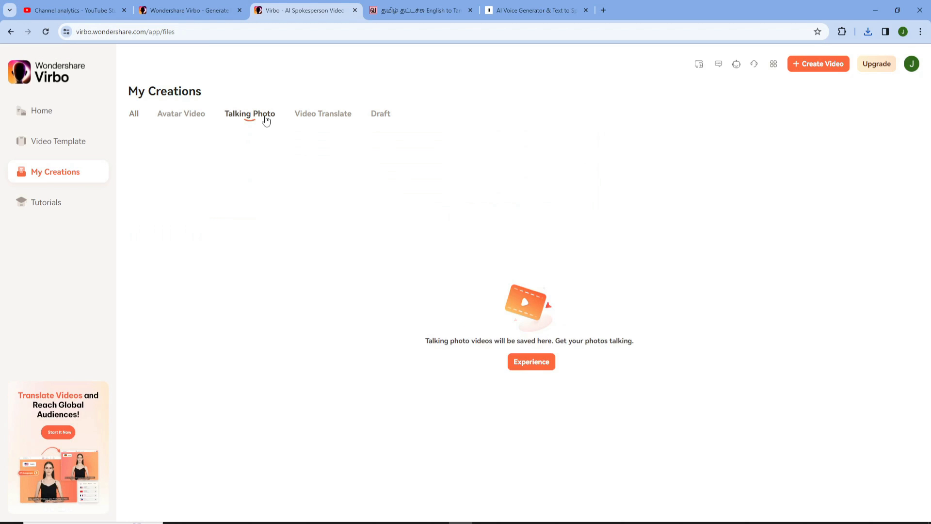
left_click(35, 114)
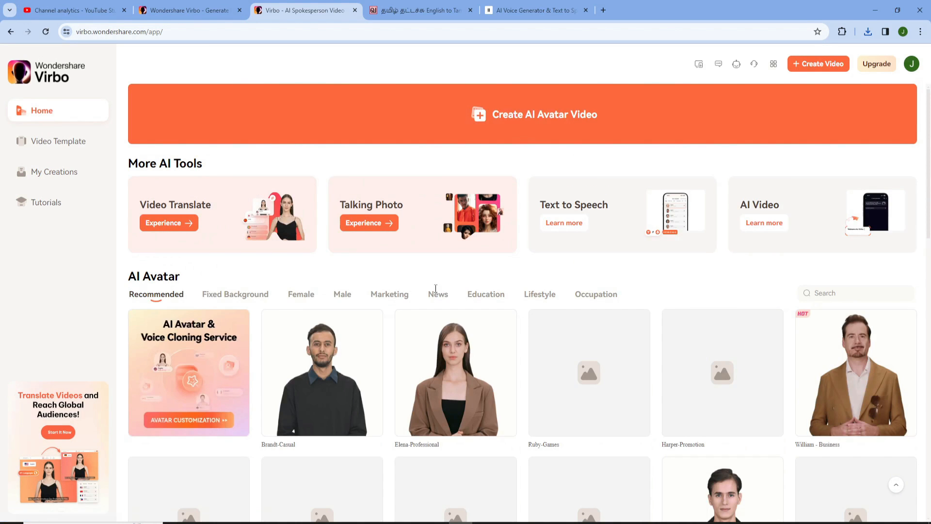
left_click(412, 210)
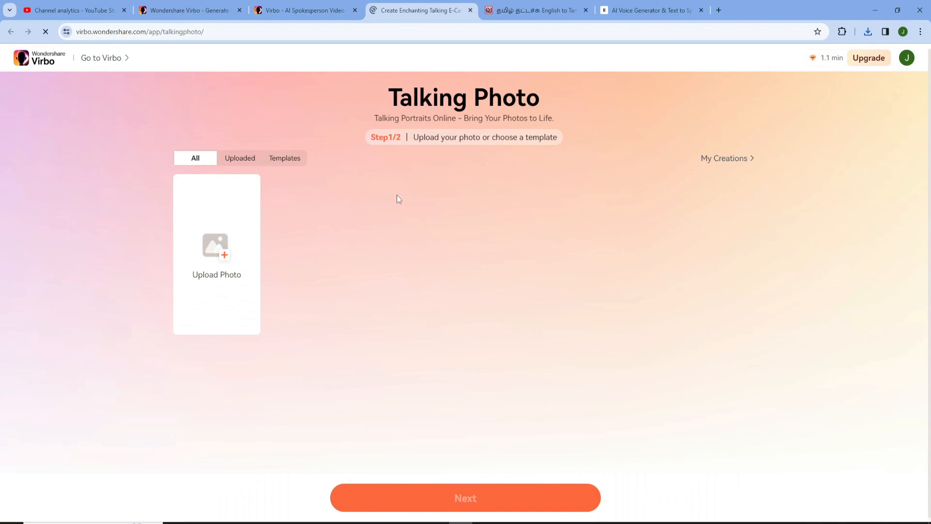
scroll(380, 245, "down", 5)
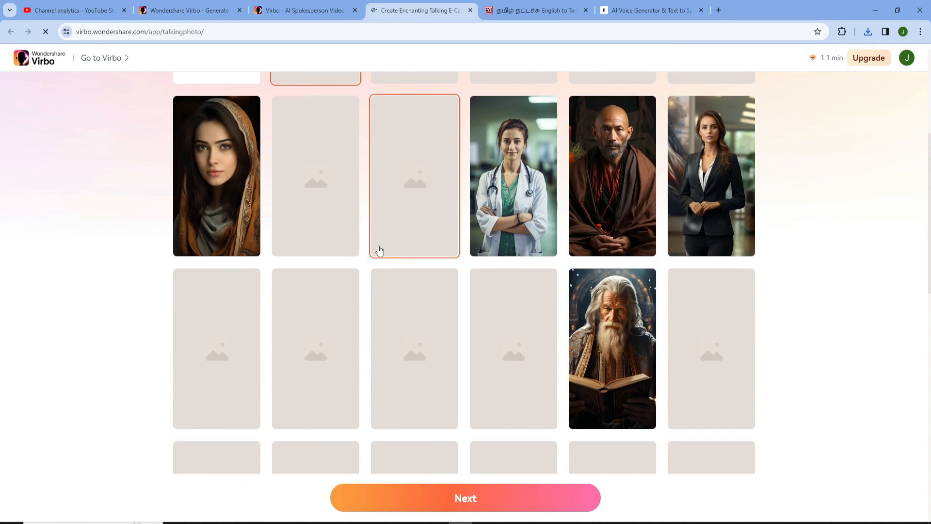
scroll(380, 250, "down", 3)
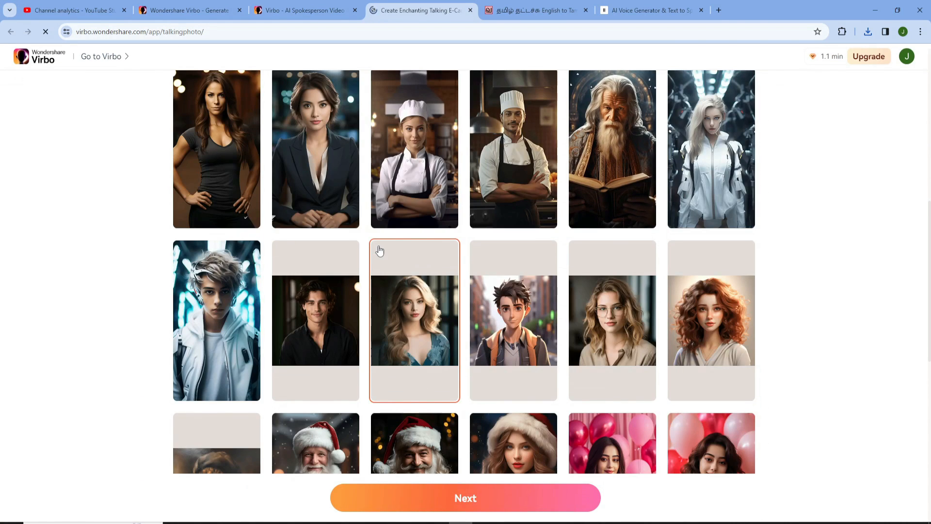
scroll(380, 250, "down", 6)
scroll(380, 261, "up", 10)
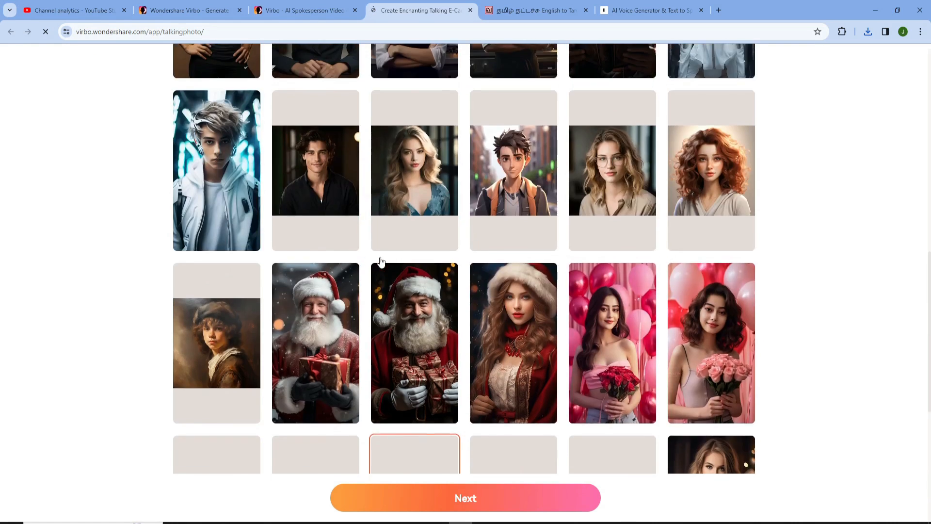
scroll(380, 262, "up", 4)
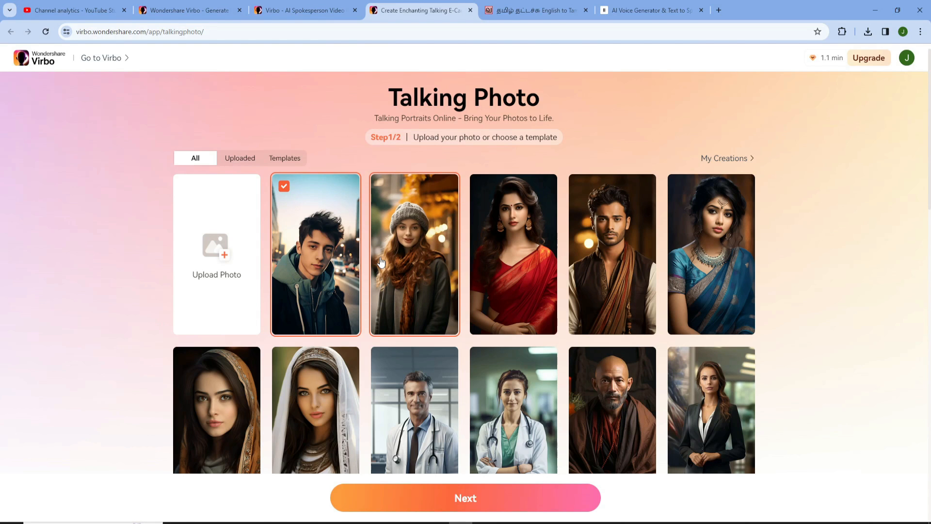
left_click(290, 5)
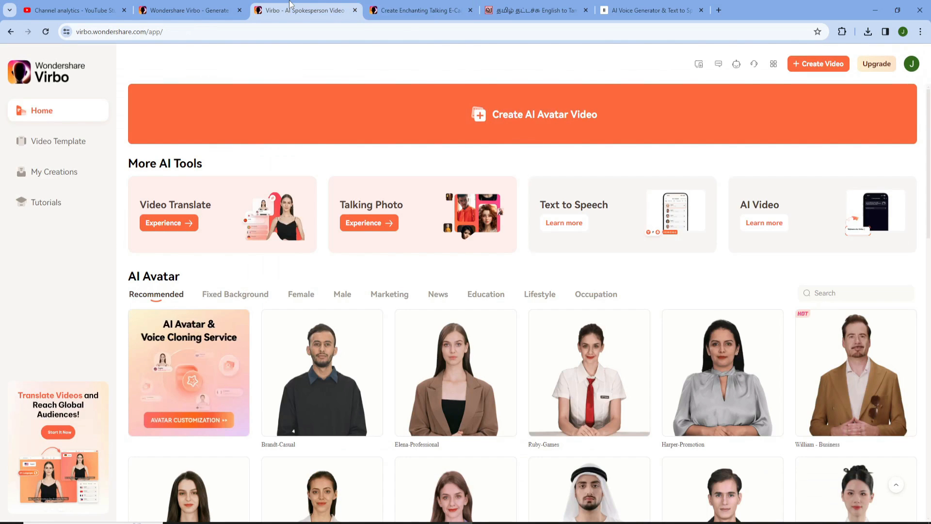